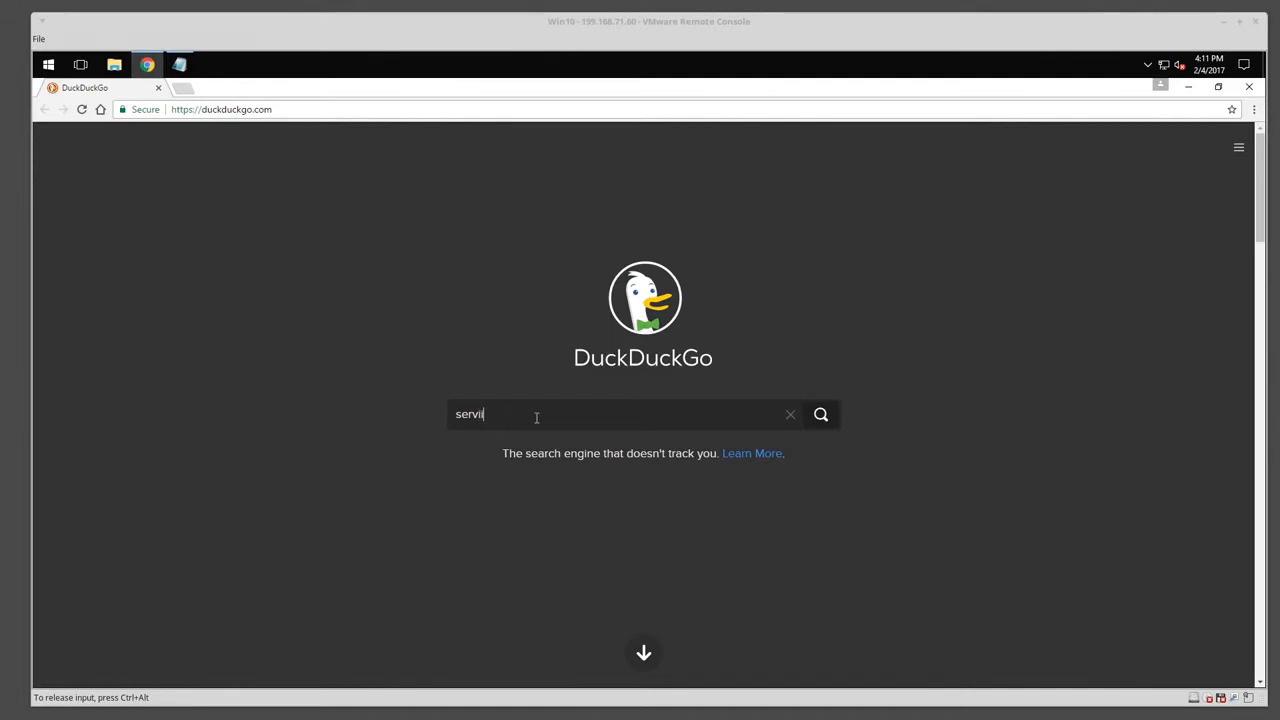
# Search DuckDuckGo for serviio and open the Serviio media server site at serviio.org.
pyautogui.press('Return')
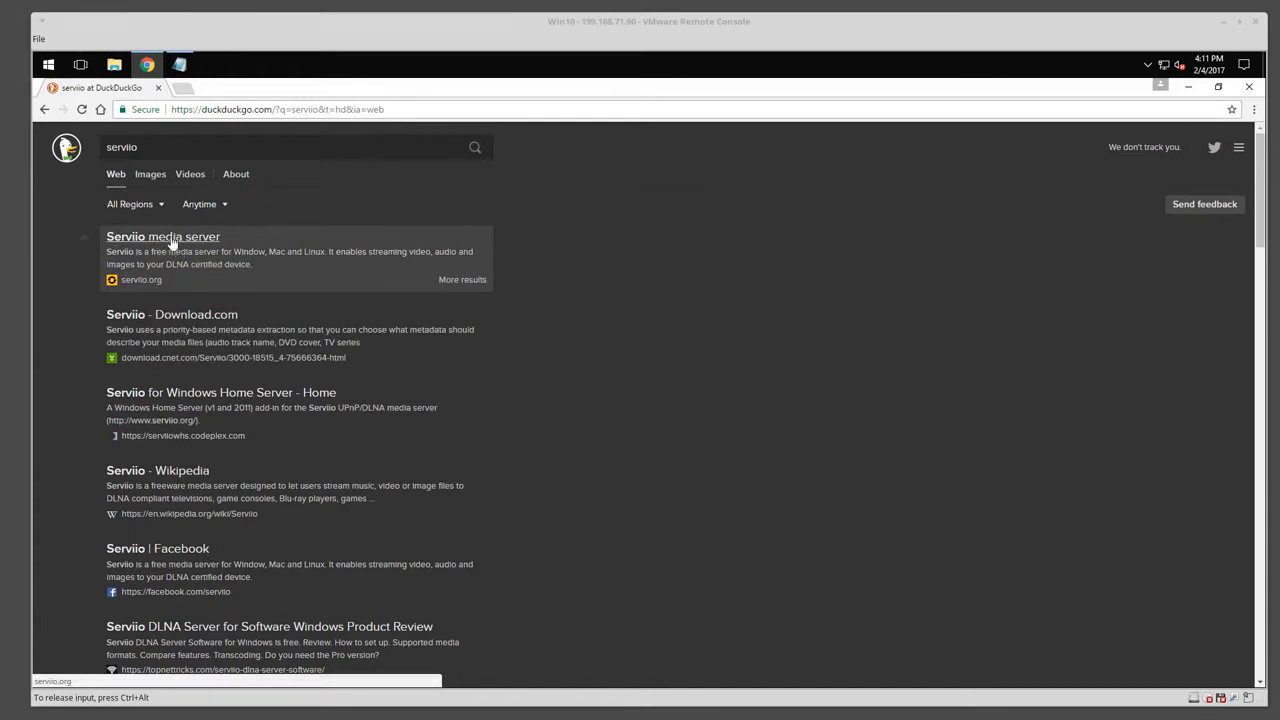
pyautogui.click(157, 236)
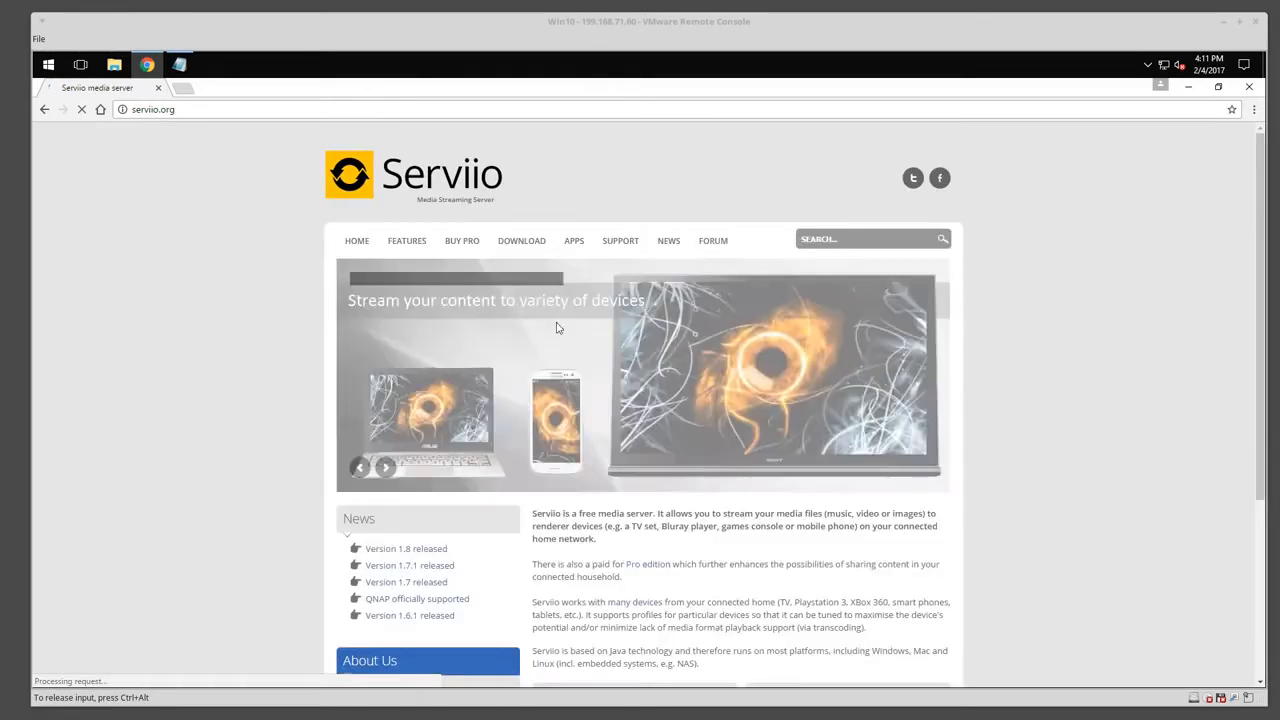
# Download serviio-1.8-win-setup.exe from the serviio.org download page.
pyautogui.click(527, 248)
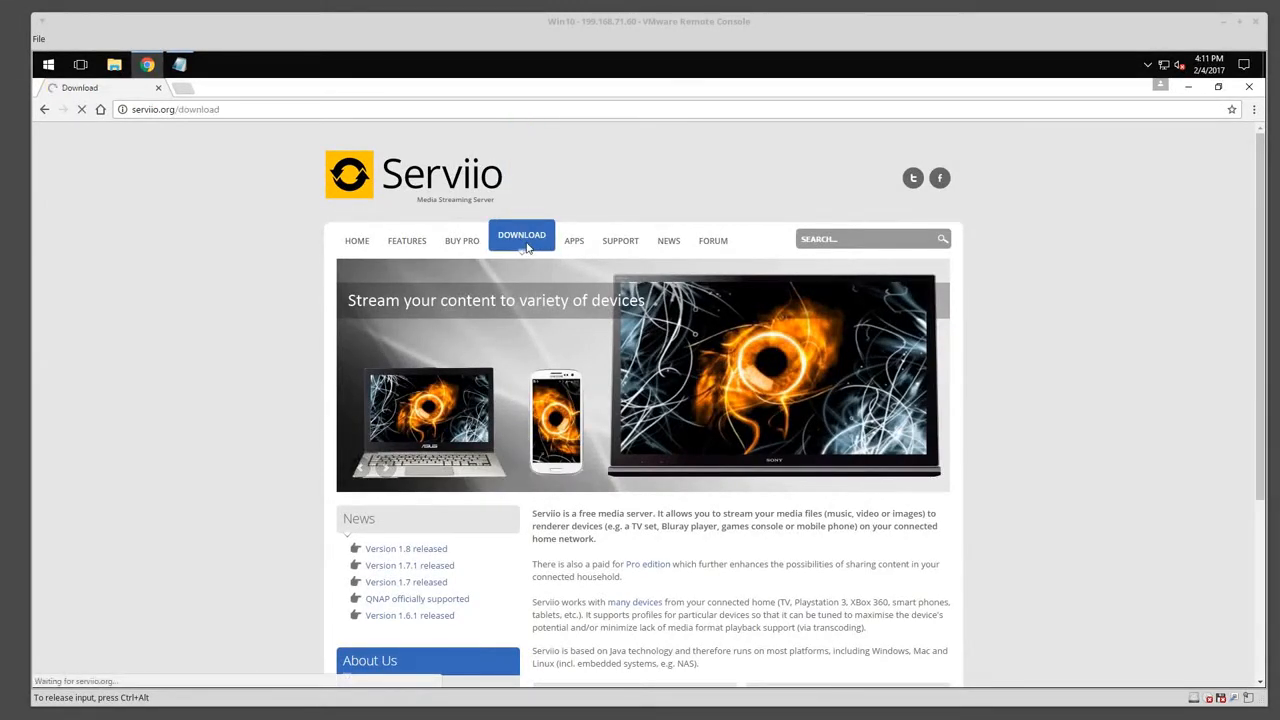
pyautogui.scroll(-2, 871, 377)
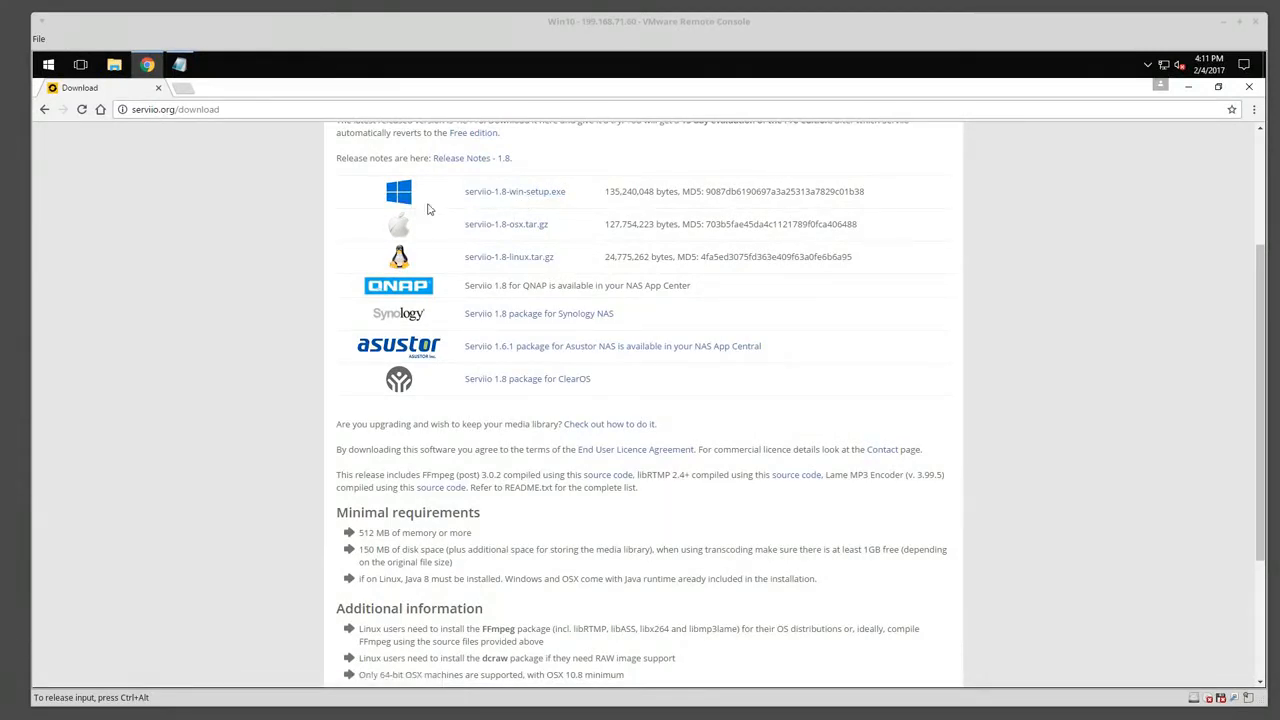
pyautogui.click(557, 196)
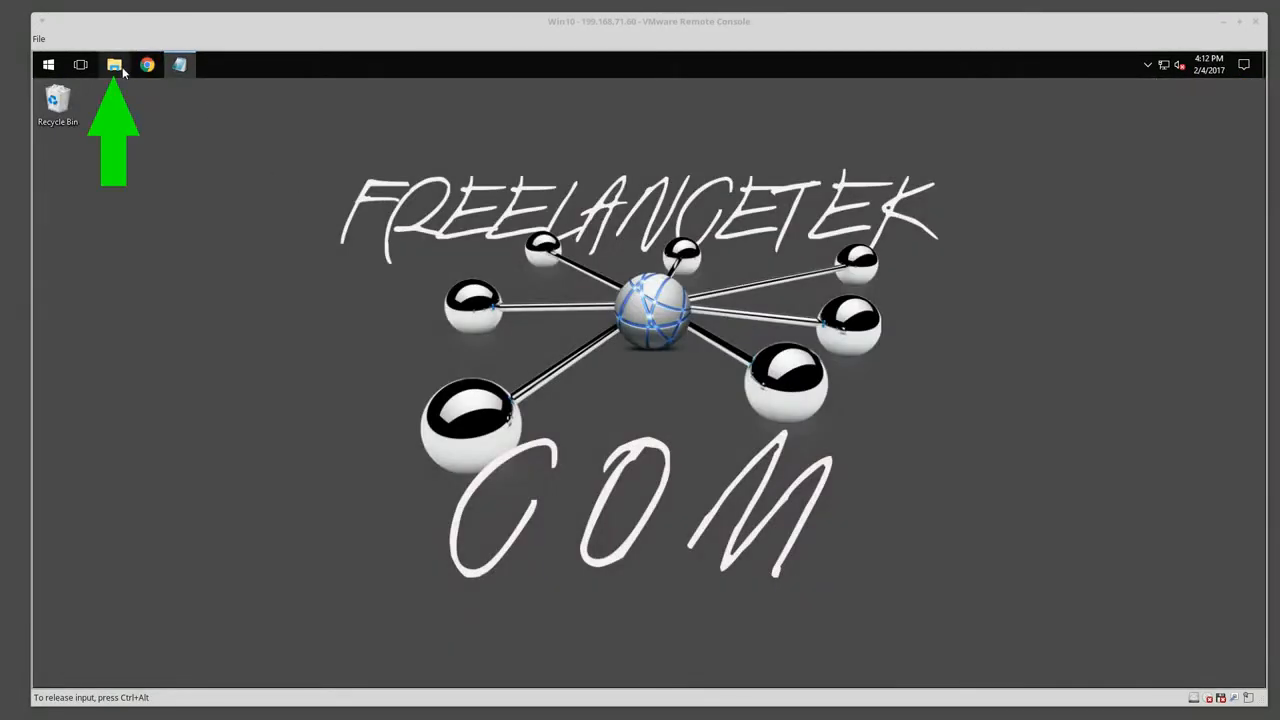
# Run serviio-1.8-win-setup from Downloads as administrator and approve the permission prompt.
pyautogui.click(115, 65)
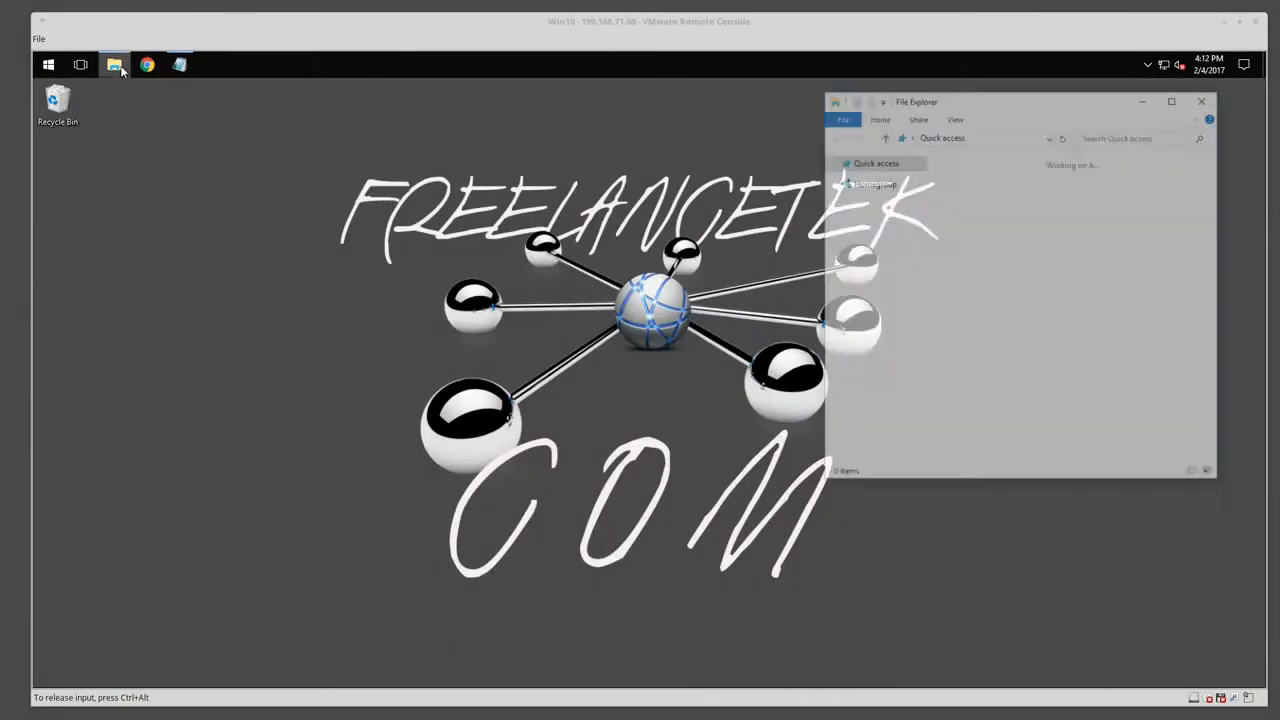
pyautogui.click(869, 200)
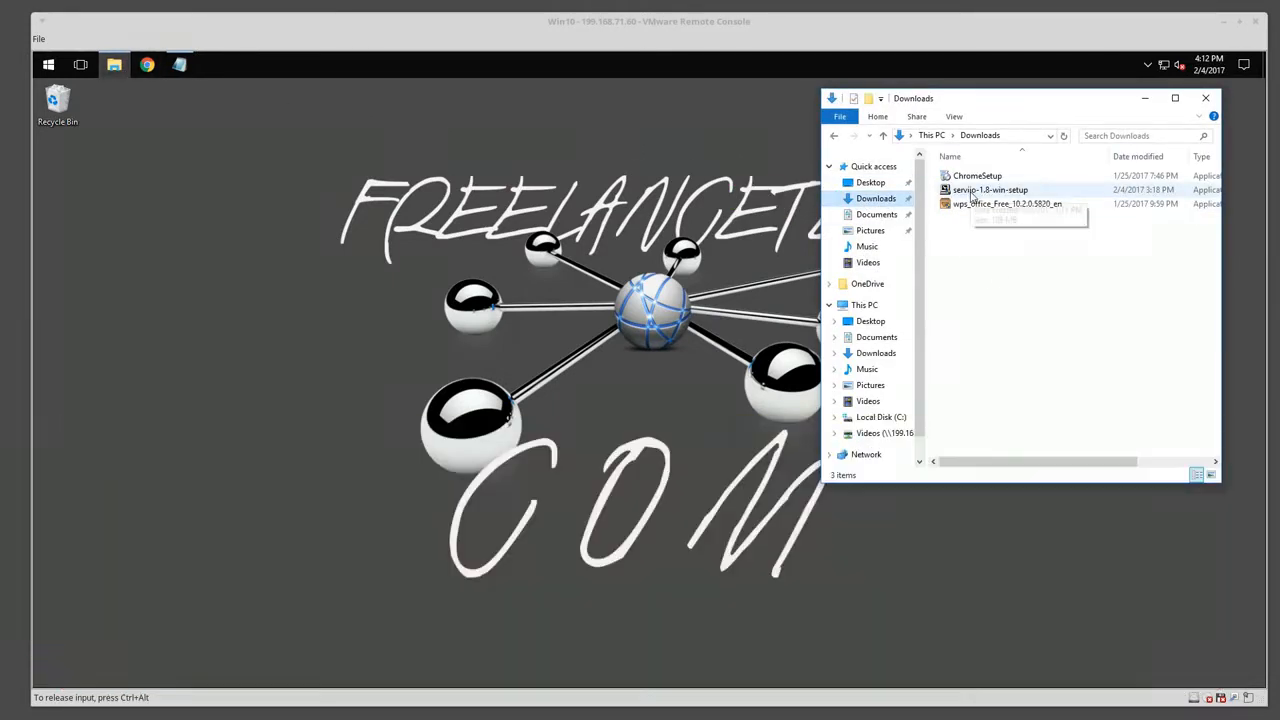
pyautogui.click(972, 197)
pyautogui.rightClick(972, 195)
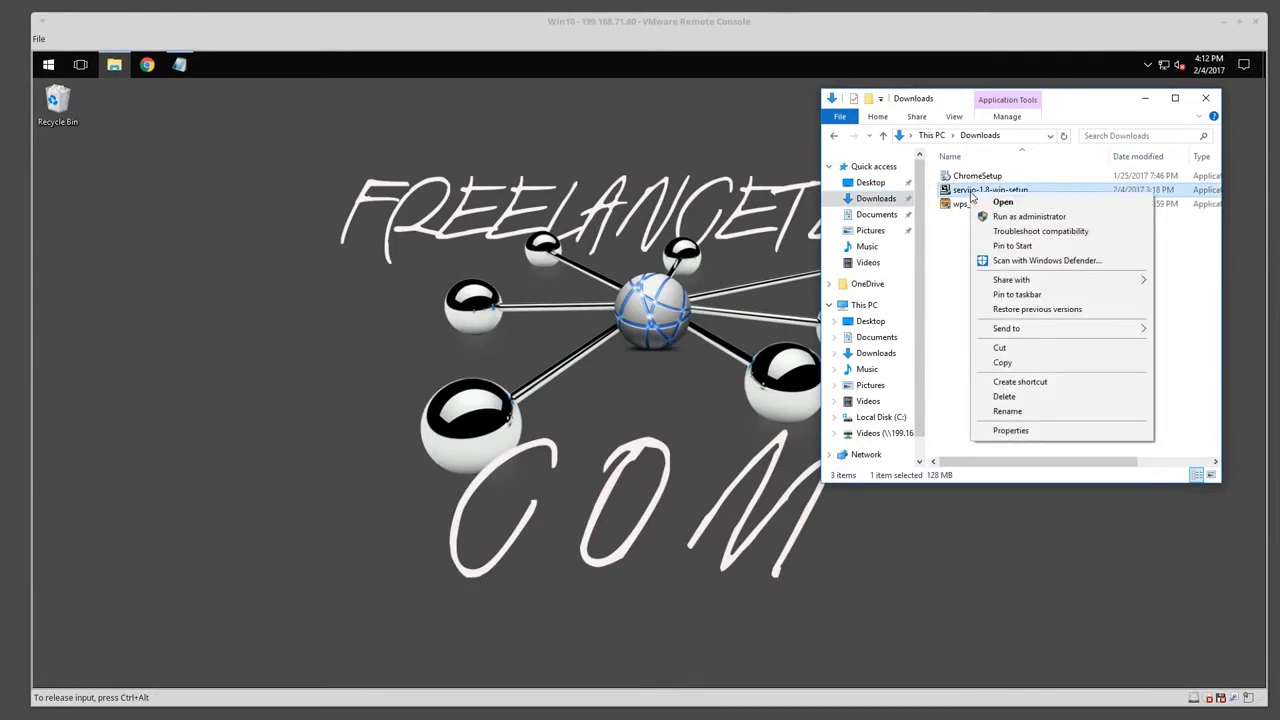
pyautogui.click(985, 216)
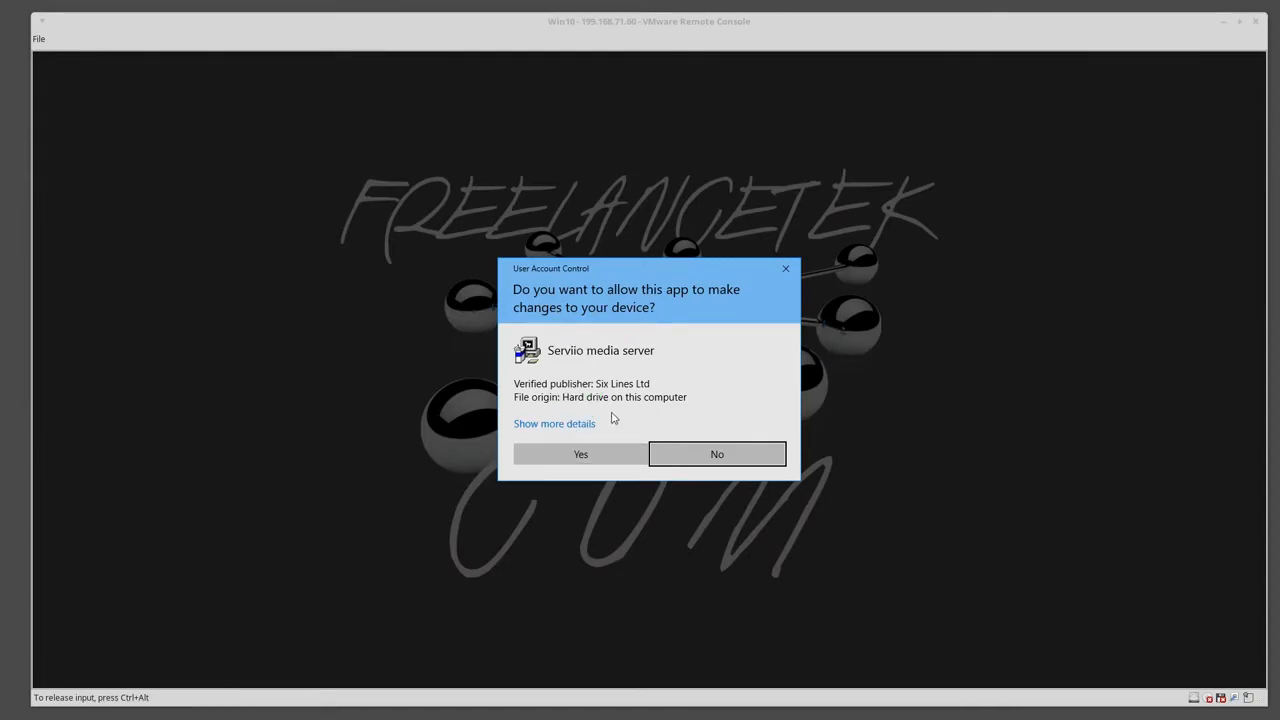
pyautogui.click(554, 459)
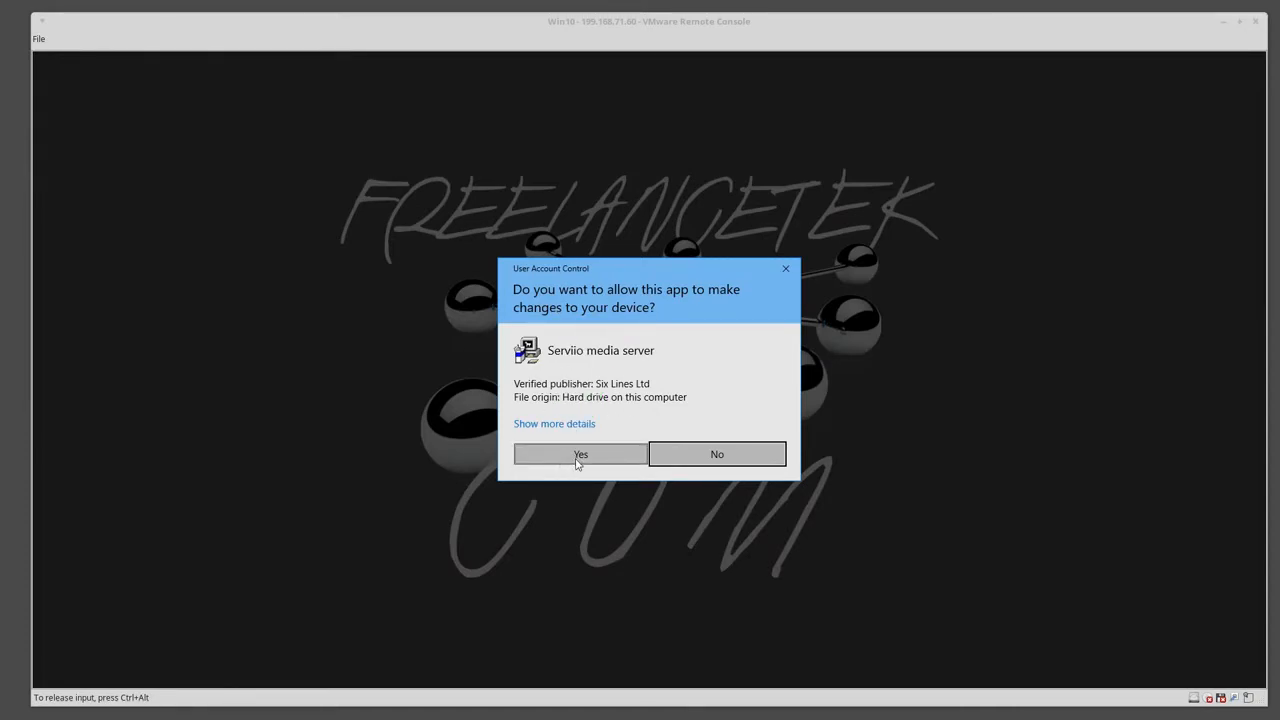
pyautogui.click(574, 455)
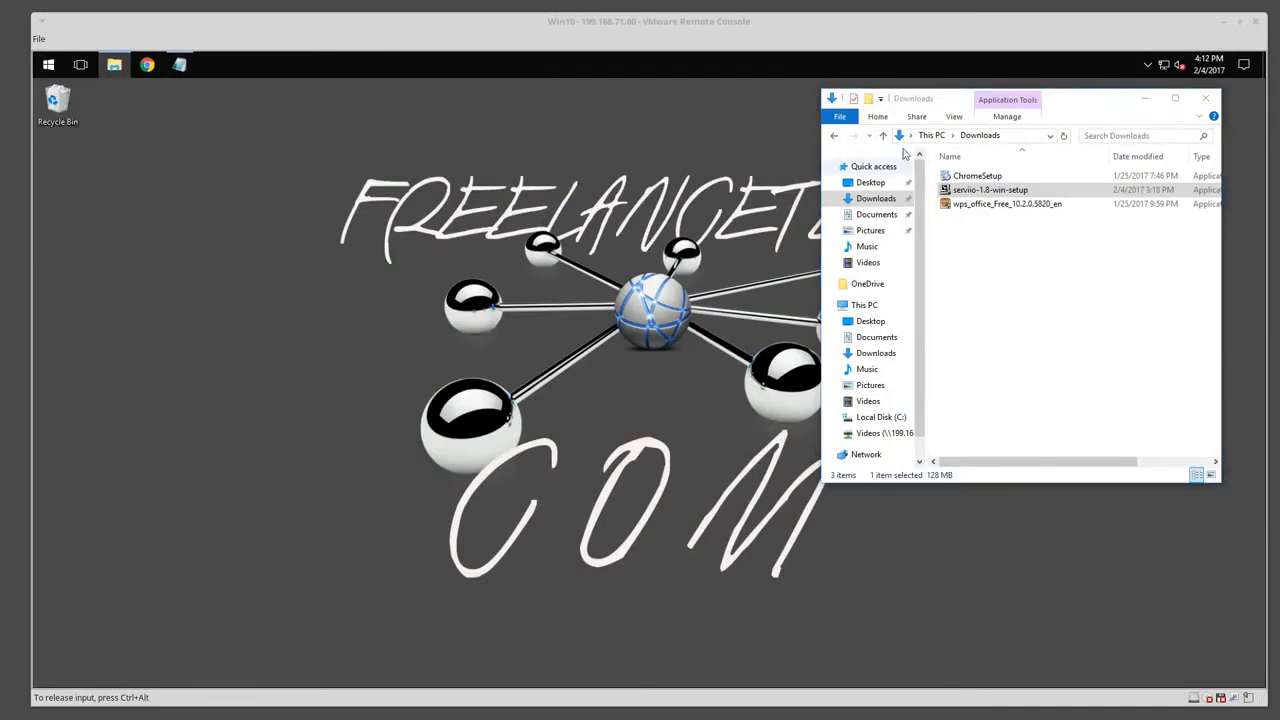
# Install Serviio with the default folder and components, allow firewall access, and finish setup.
pyautogui.click(1205, 98)
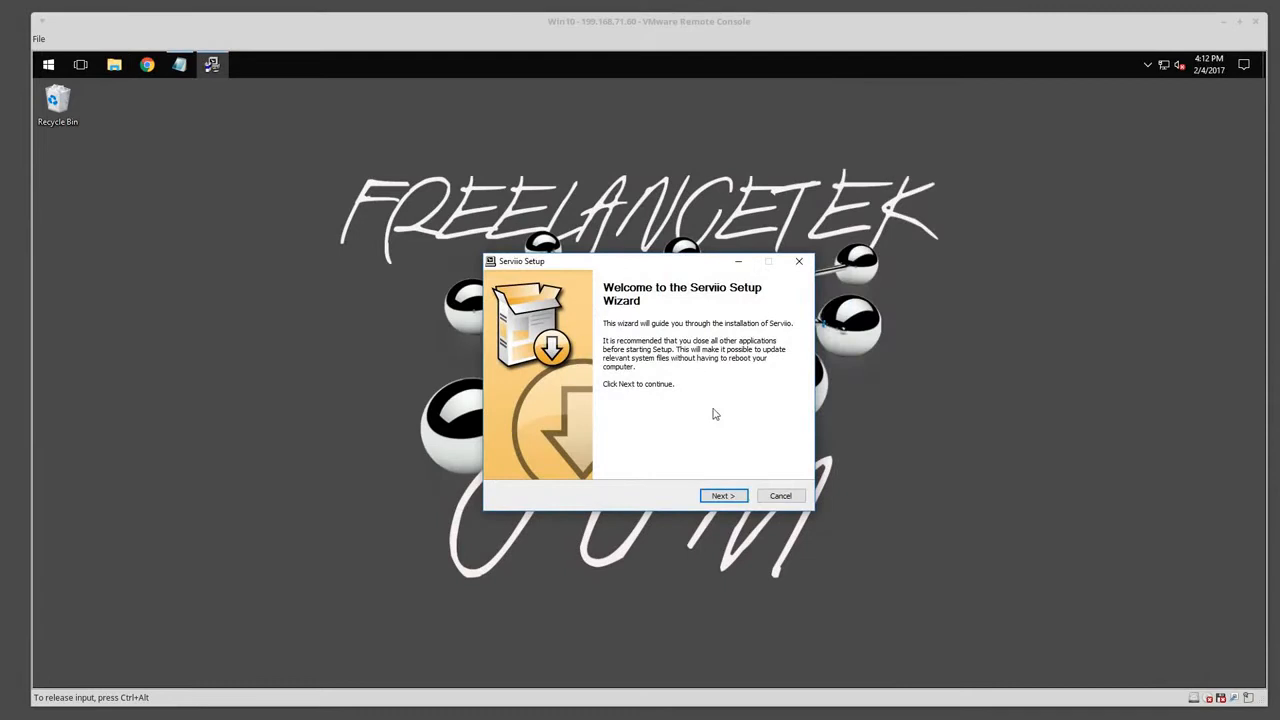
pyautogui.click(714, 497)
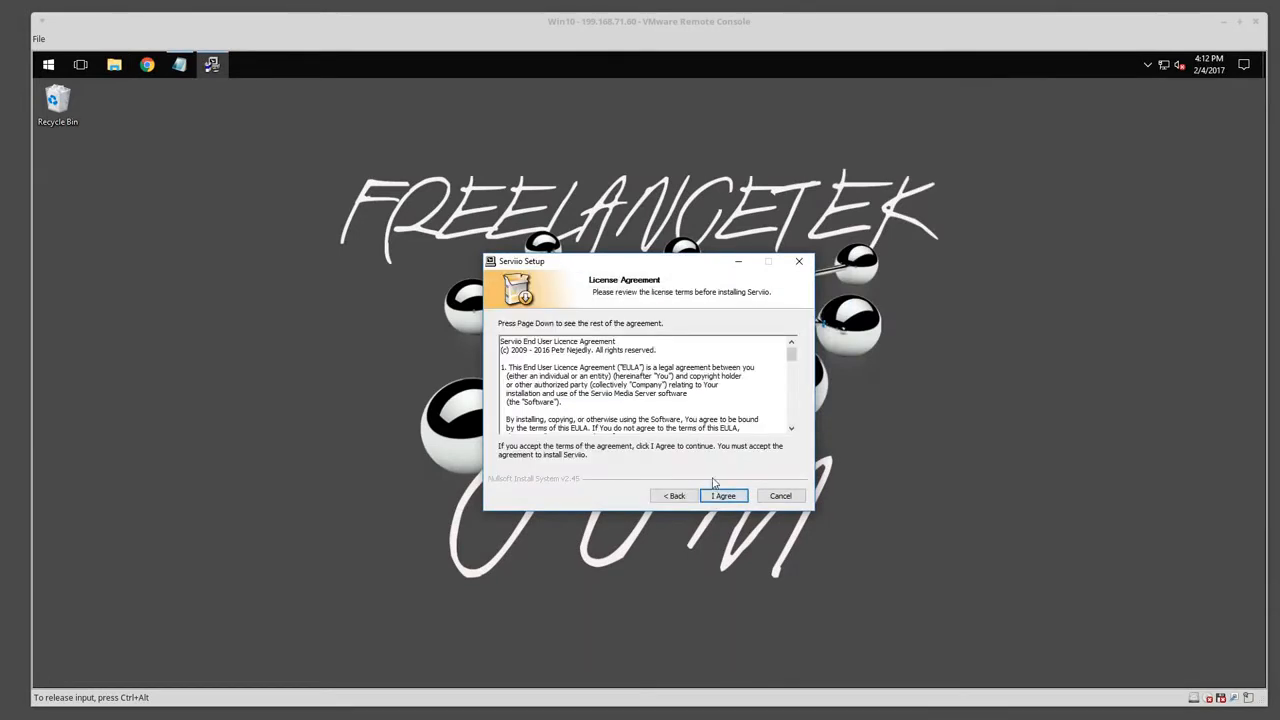
pyautogui.click(716, 497)
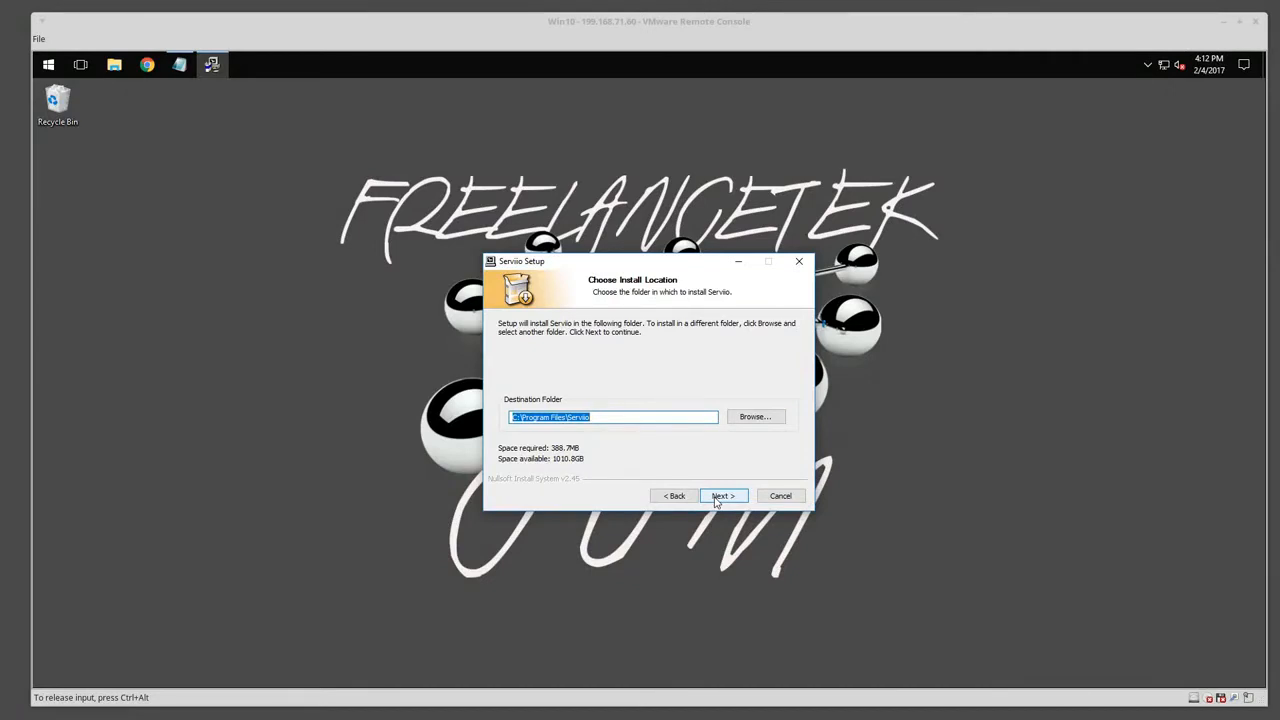
pyautogui.click(715, 500)
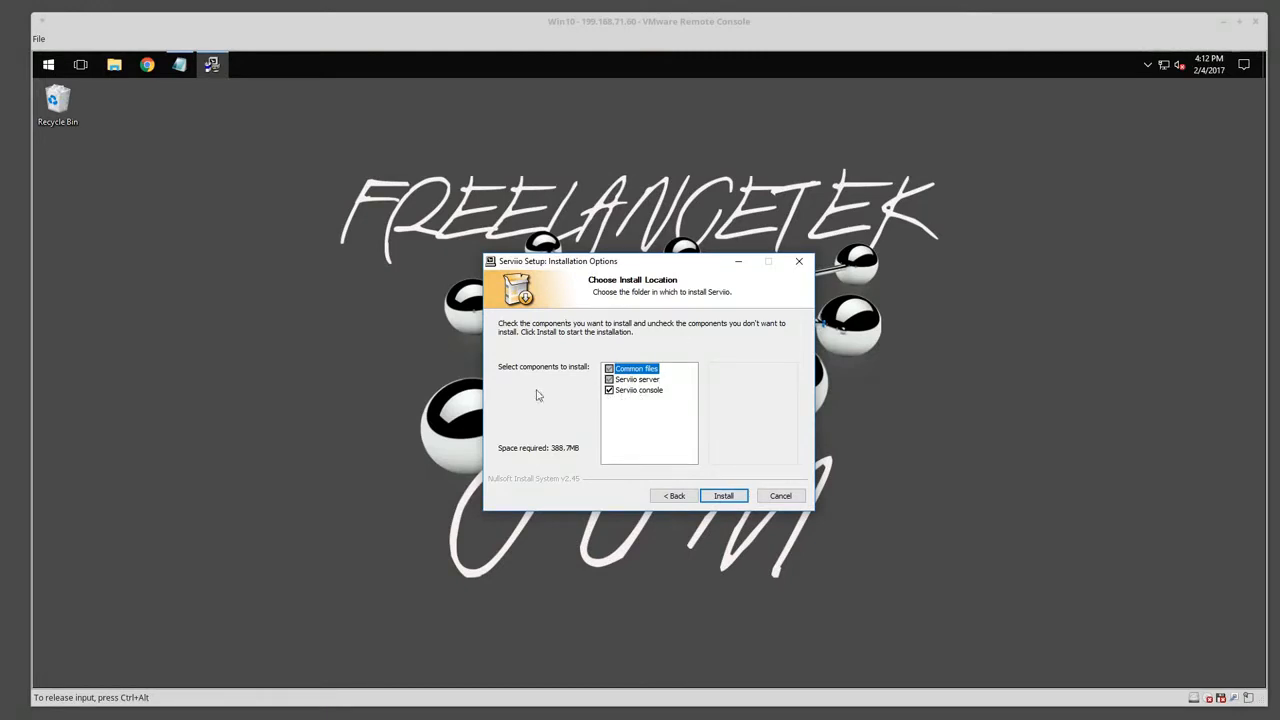
pyautogui.click(731, 494)
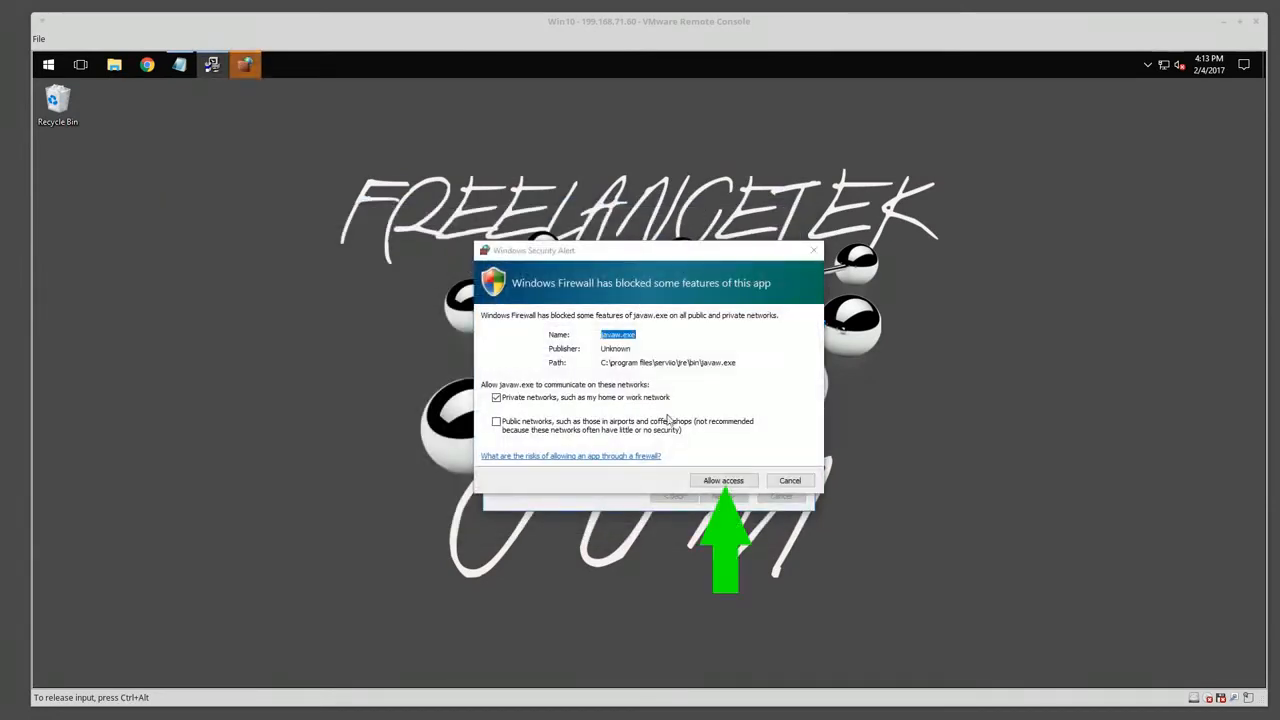
pyautogui.click(722, 481)
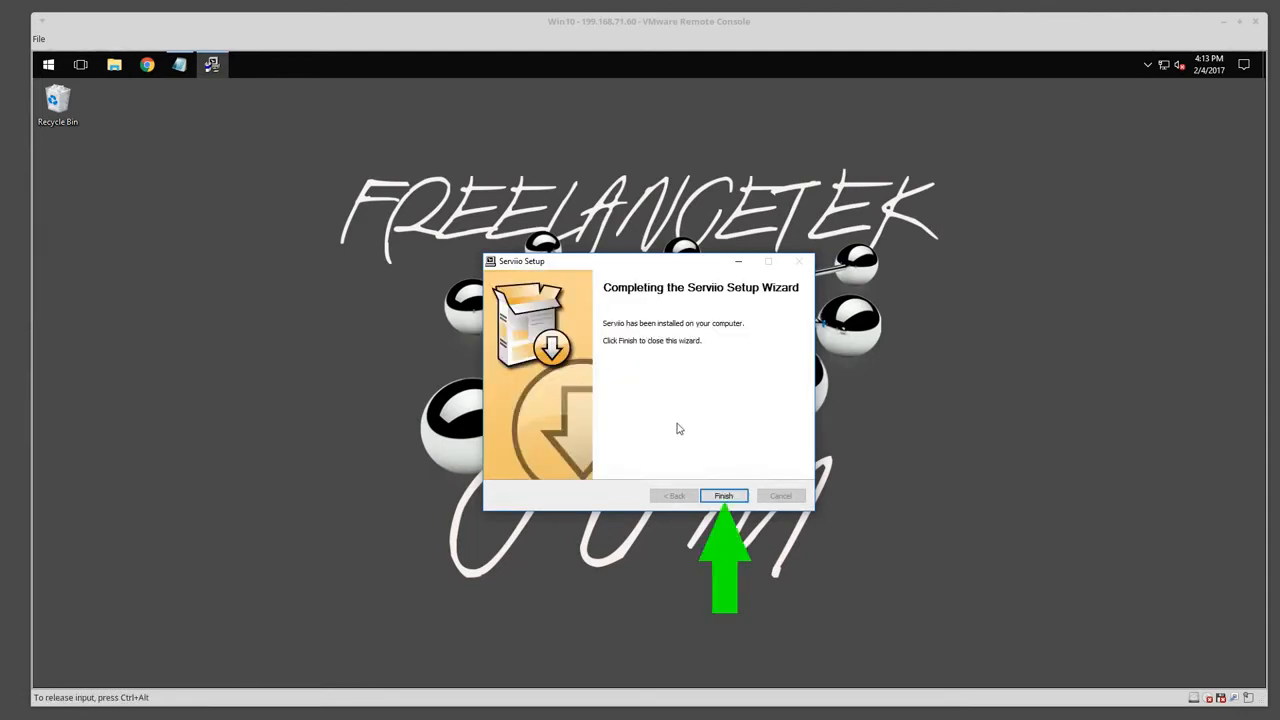
pyautogui.click(722, 495)
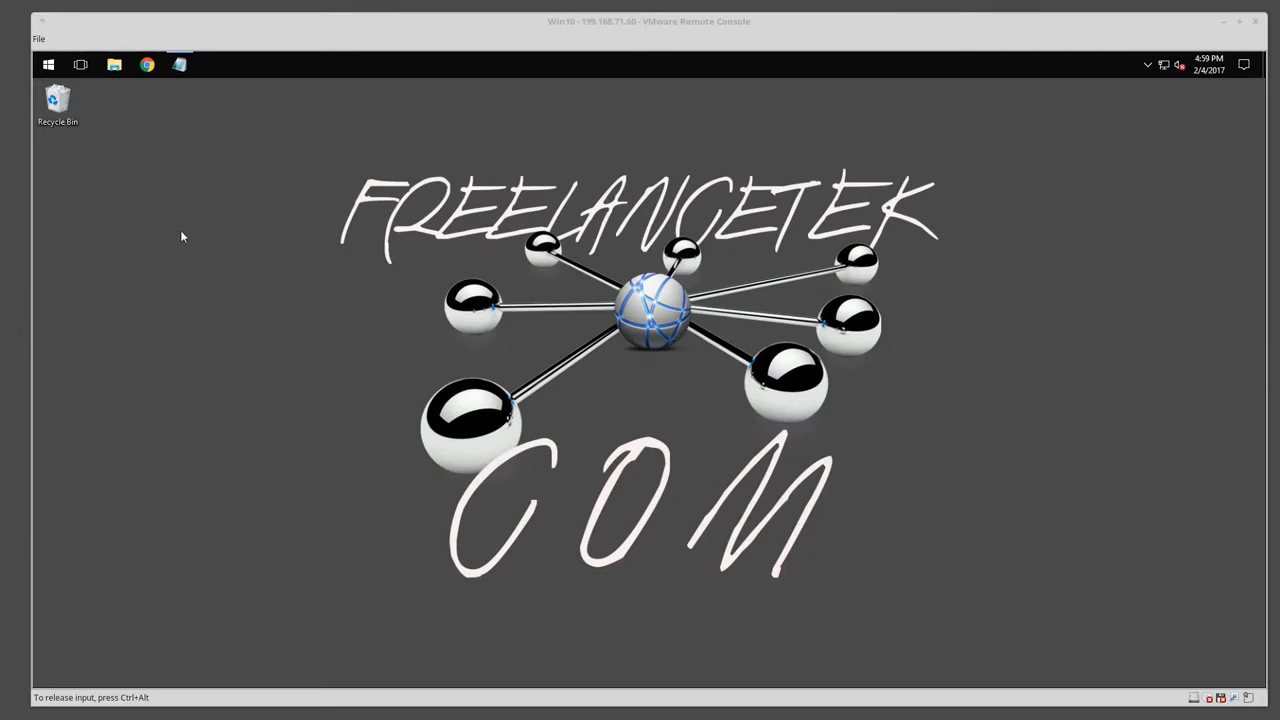
# Launch Serviio Console from the Serviio group in the Start menu.
pyautogui.click(47, 64)
pyautogui.scroll(-8, 113, 276)
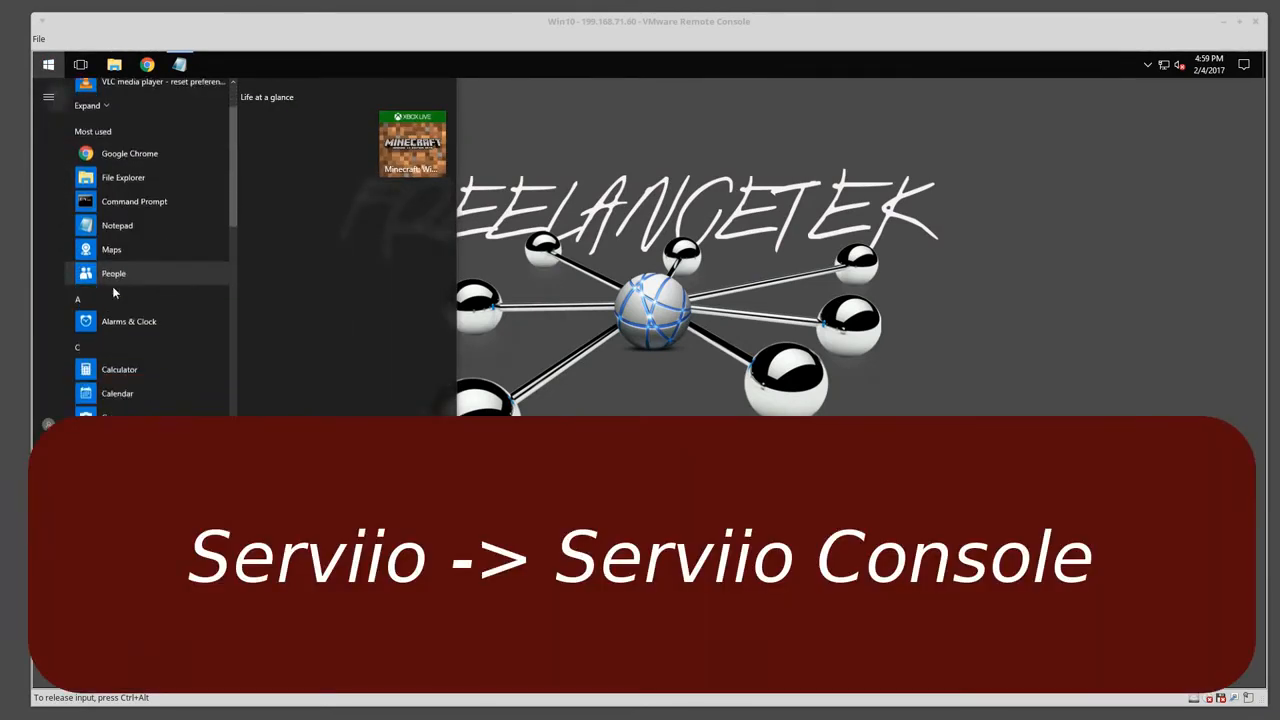
pyautogui.scroll(-5, 124, 293)
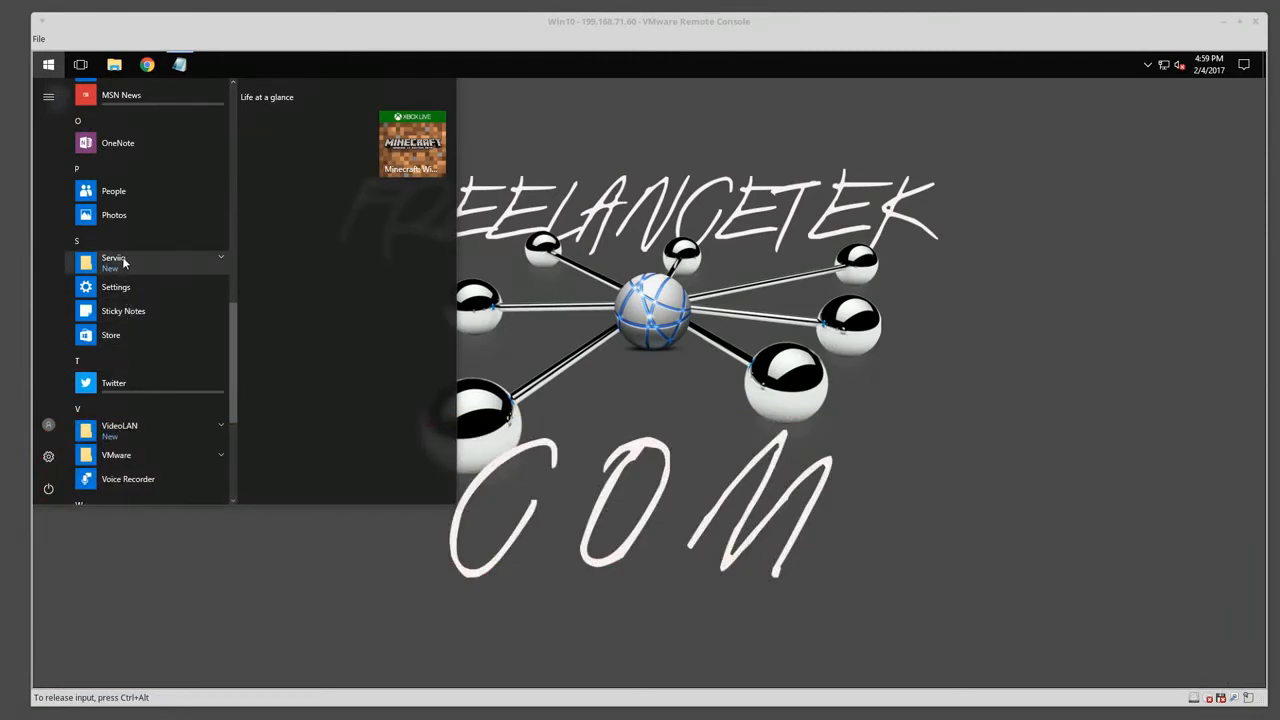
pyautogui.click(123, 261)
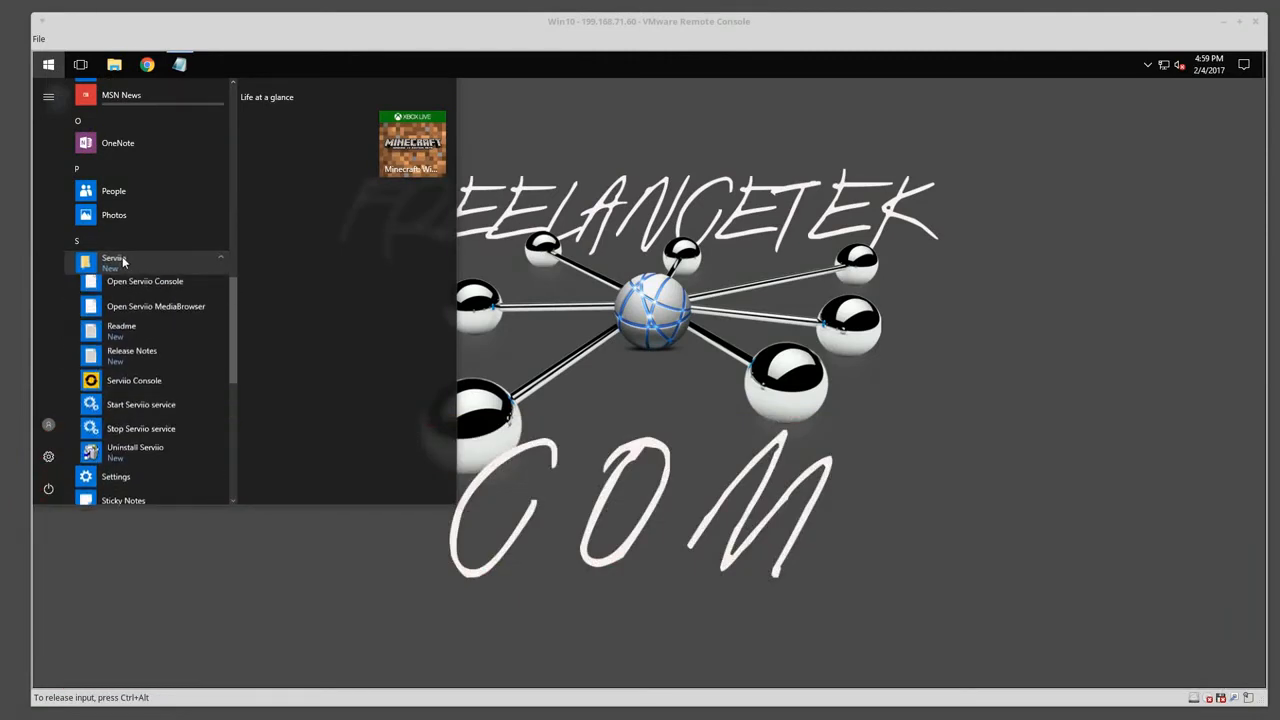
pyautogui.click(135, 384)
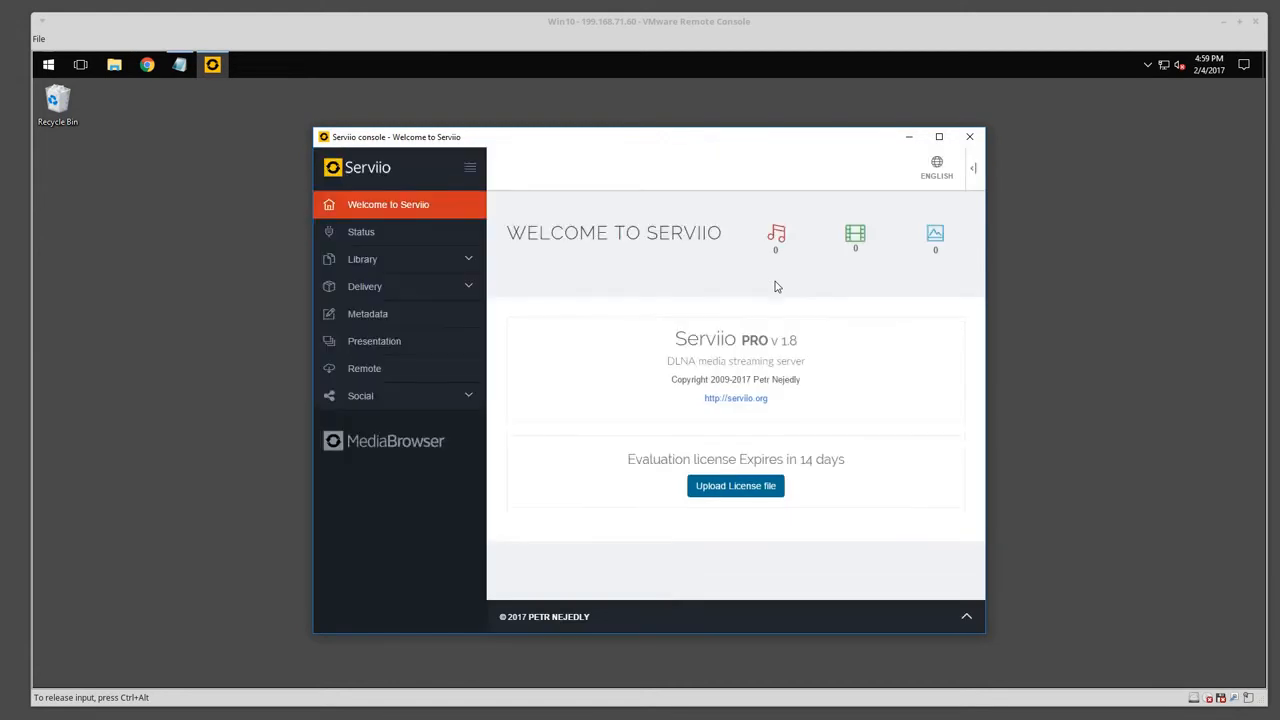
# Maximize Serviio Console and start a new folder entry under Library > Shared folders.
pyautogui.click(939, 135)
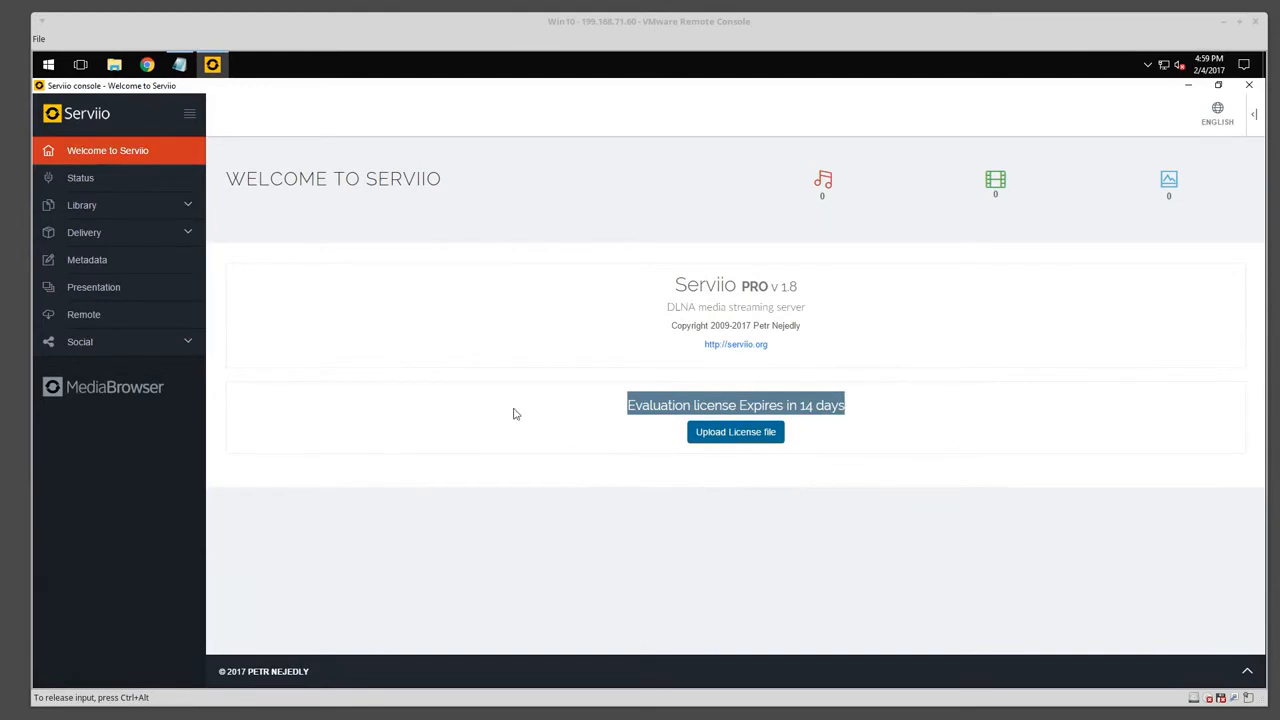
pyautogui.click(292, 370)
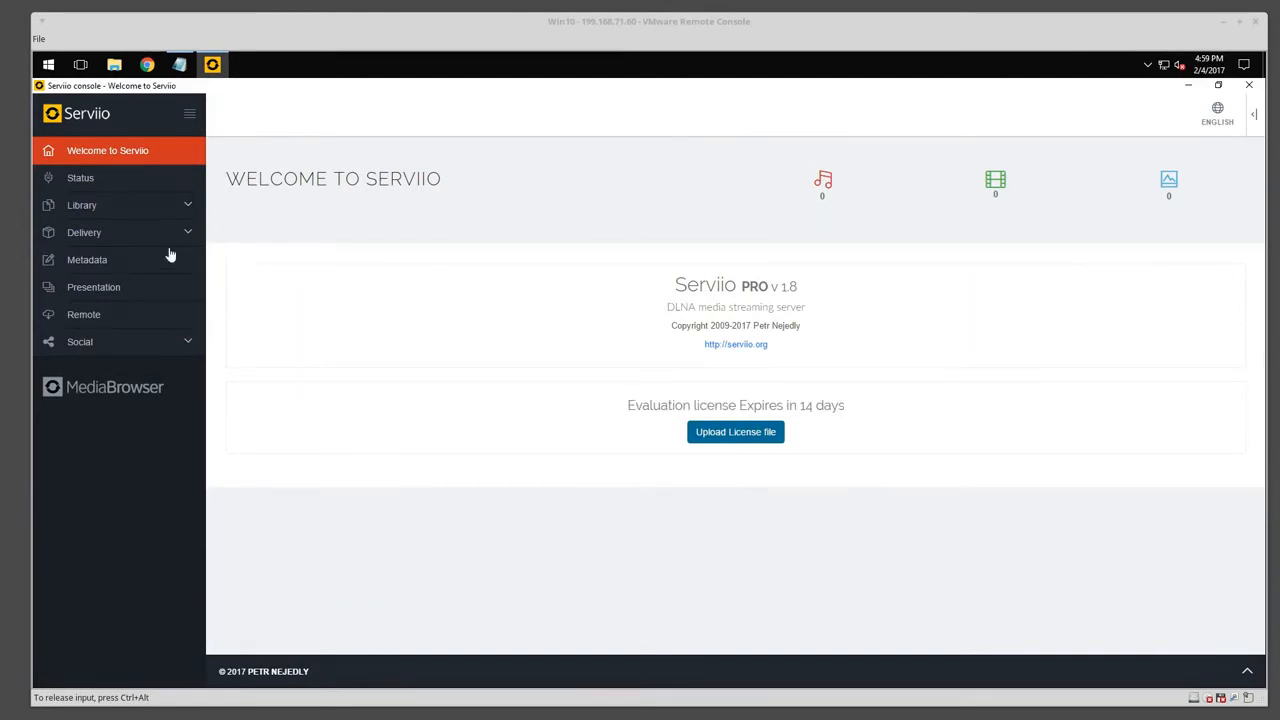
pyautogui.click(92, 210)
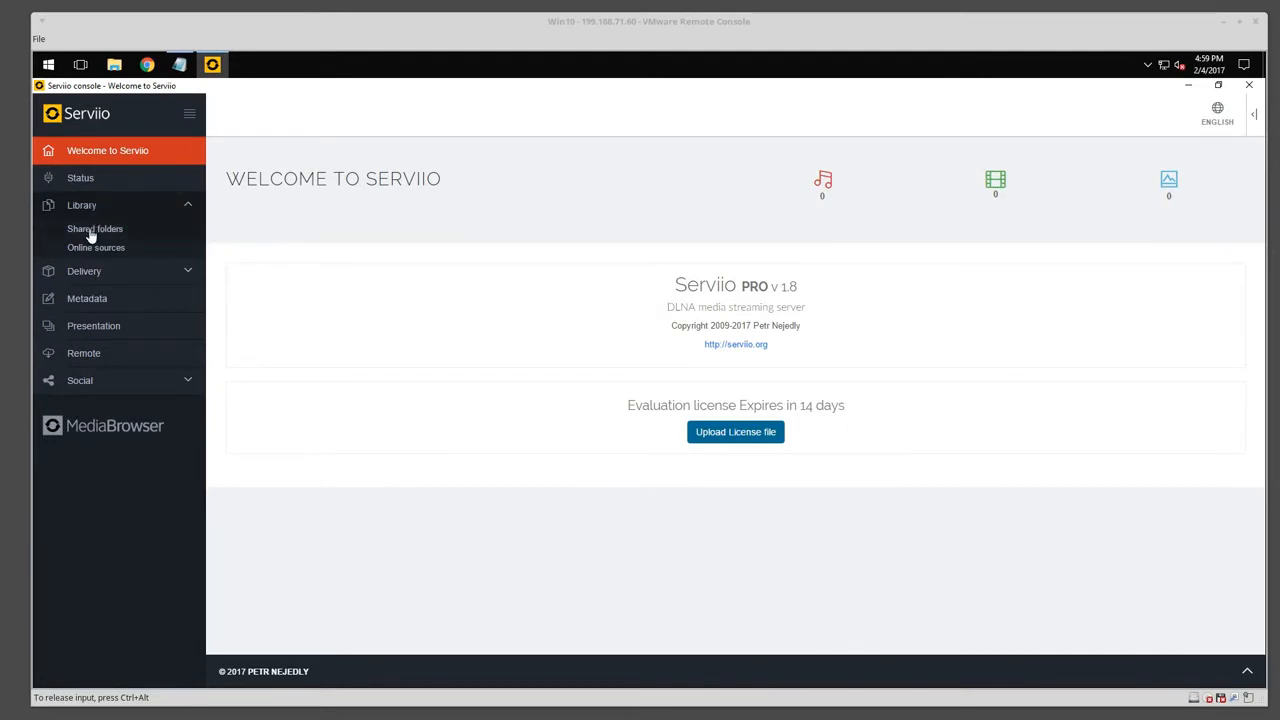
pyautogui.click(95, 229)
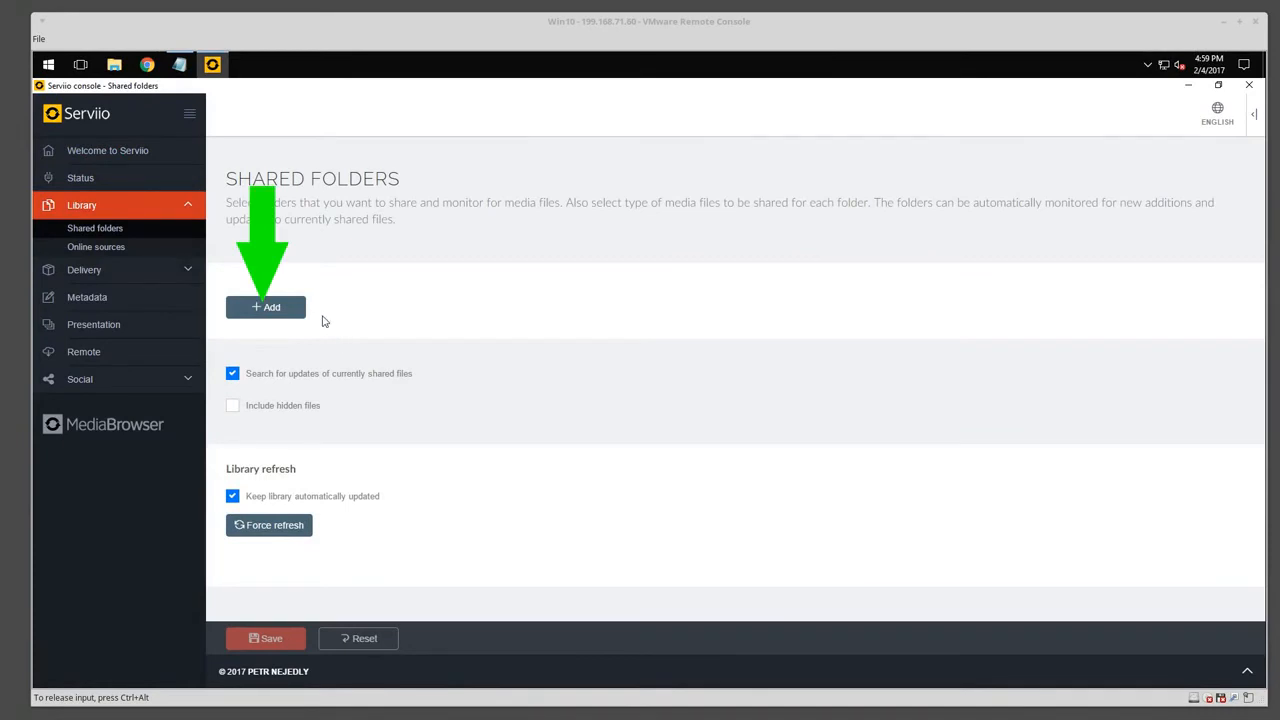
pyautogui.click(285, 309)
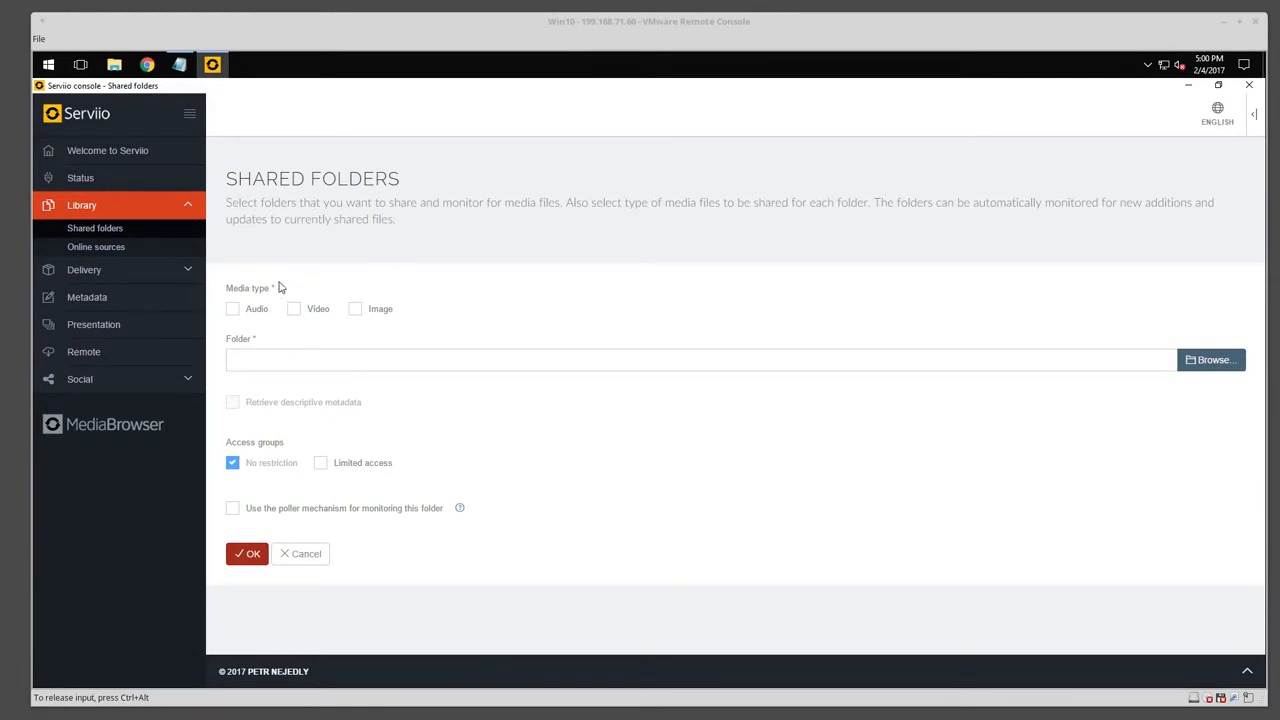
# Add the user's C:\Users Videos folder as a Video share with poller monitoring enabled.
pyautogui.click(295, 311)
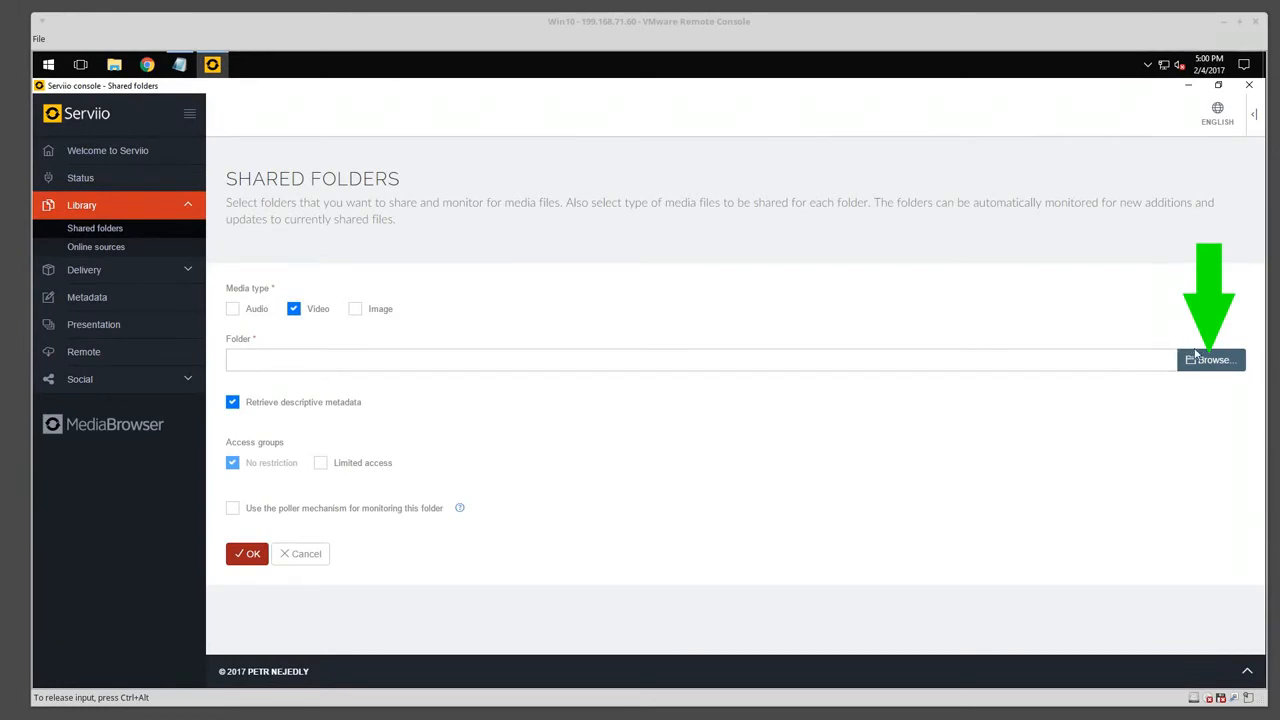
pyautogui.click(1198, 357)
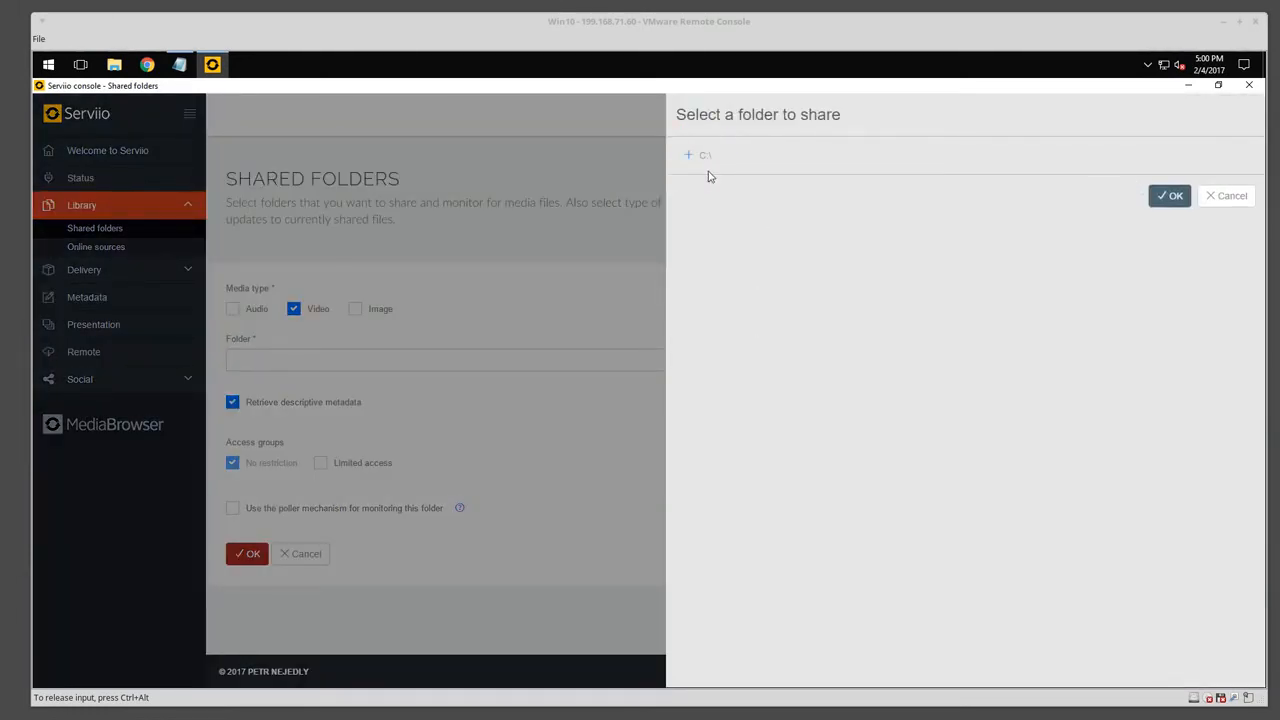
pyautogui.click(688, 155)
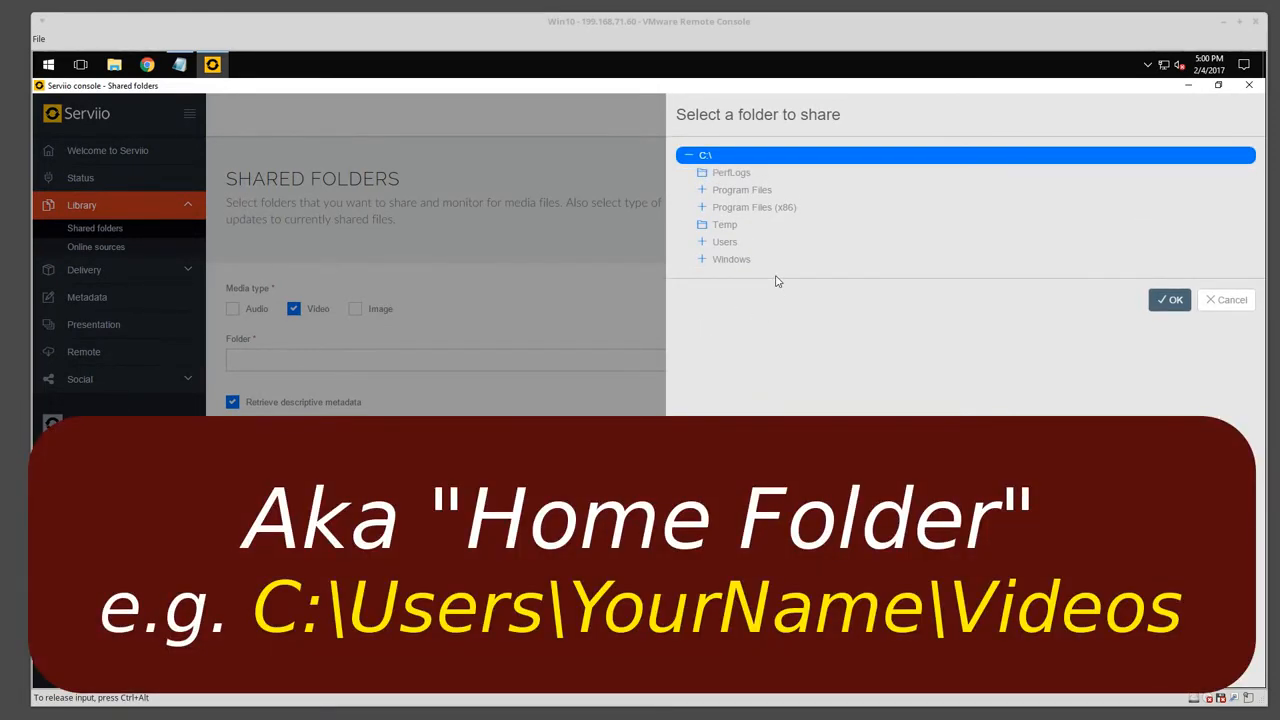
pyautogui.click(701, 245)
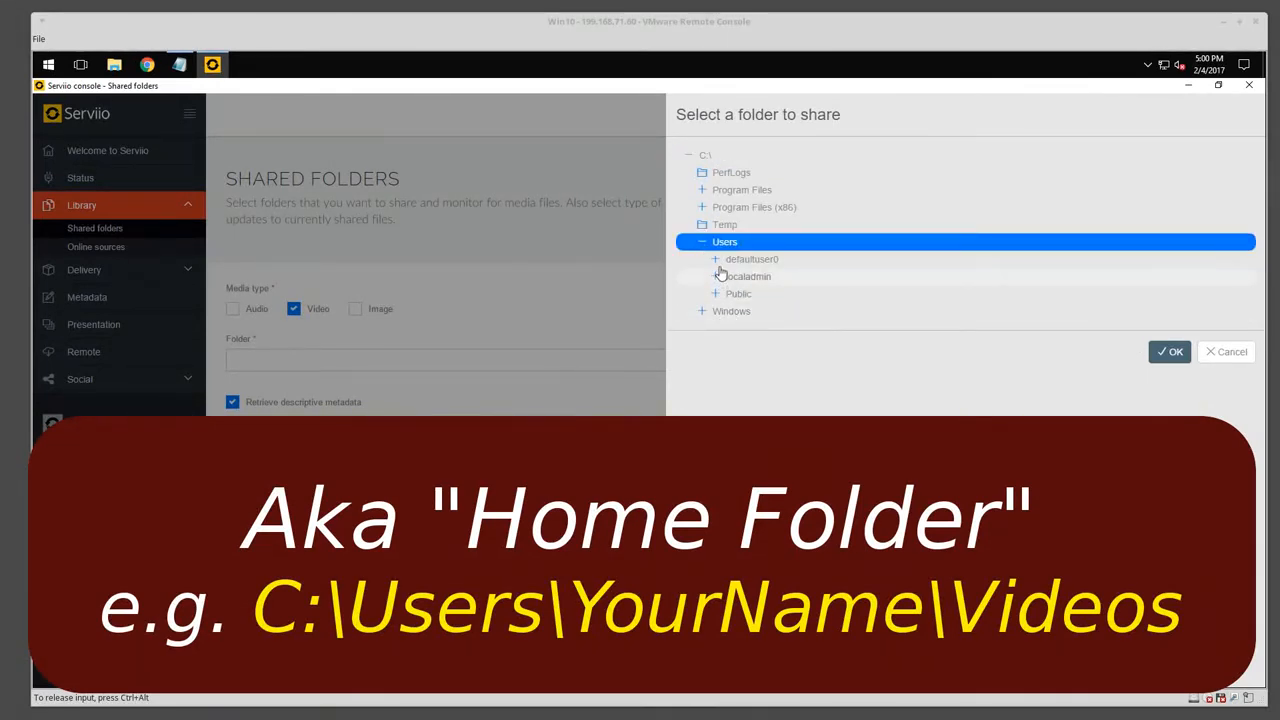
pyautogui.click(716, 280)
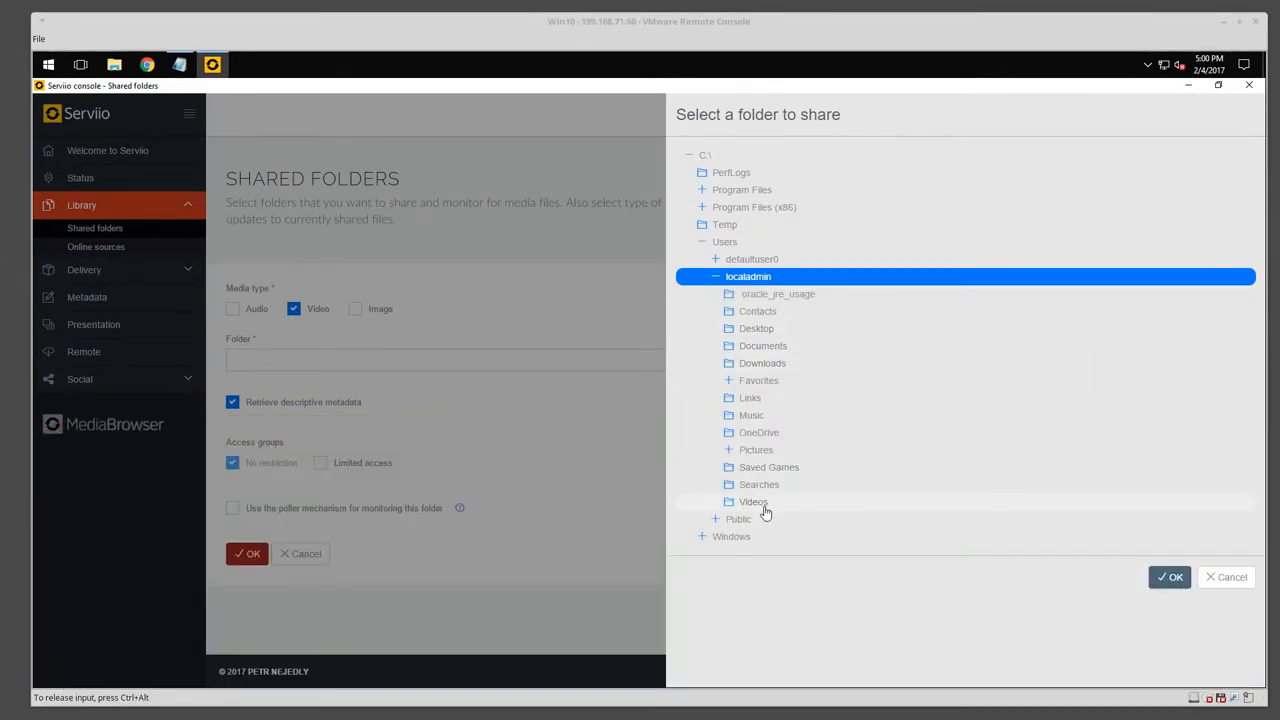
pyautogui.click(764, 508)
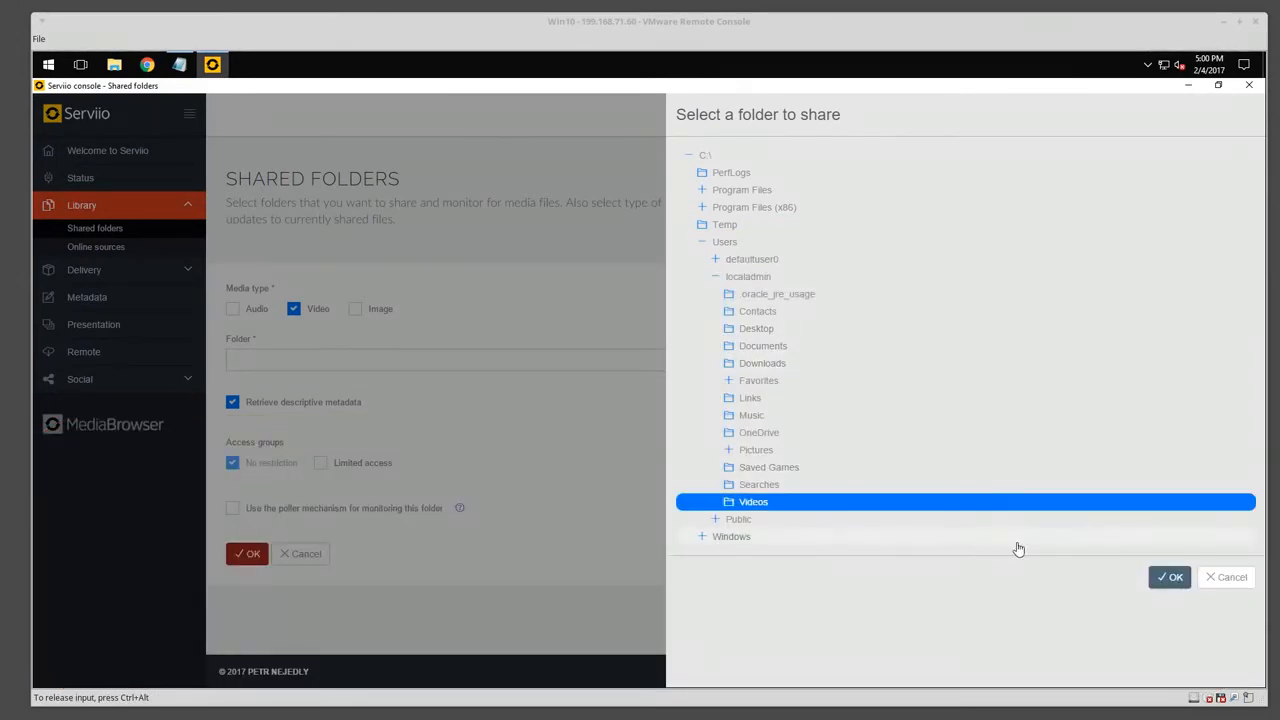
pyautogui.click(1172, 578)
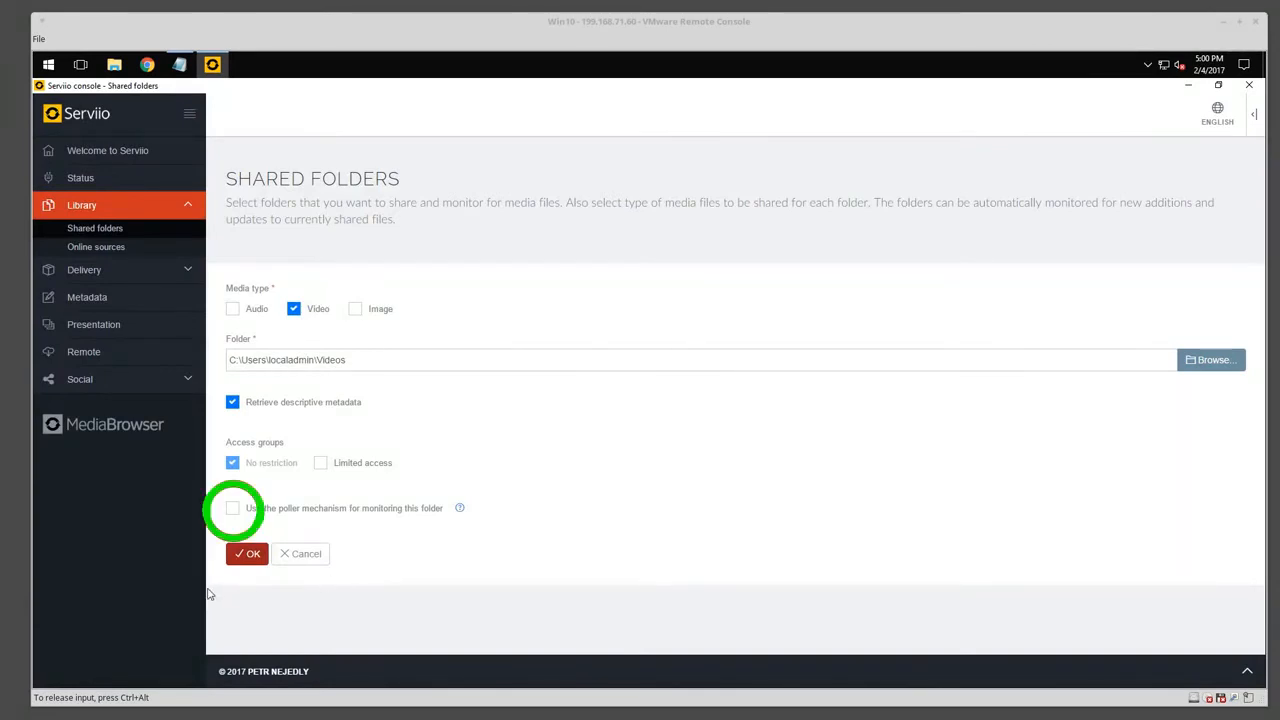
pyautogui.click(231, 511)
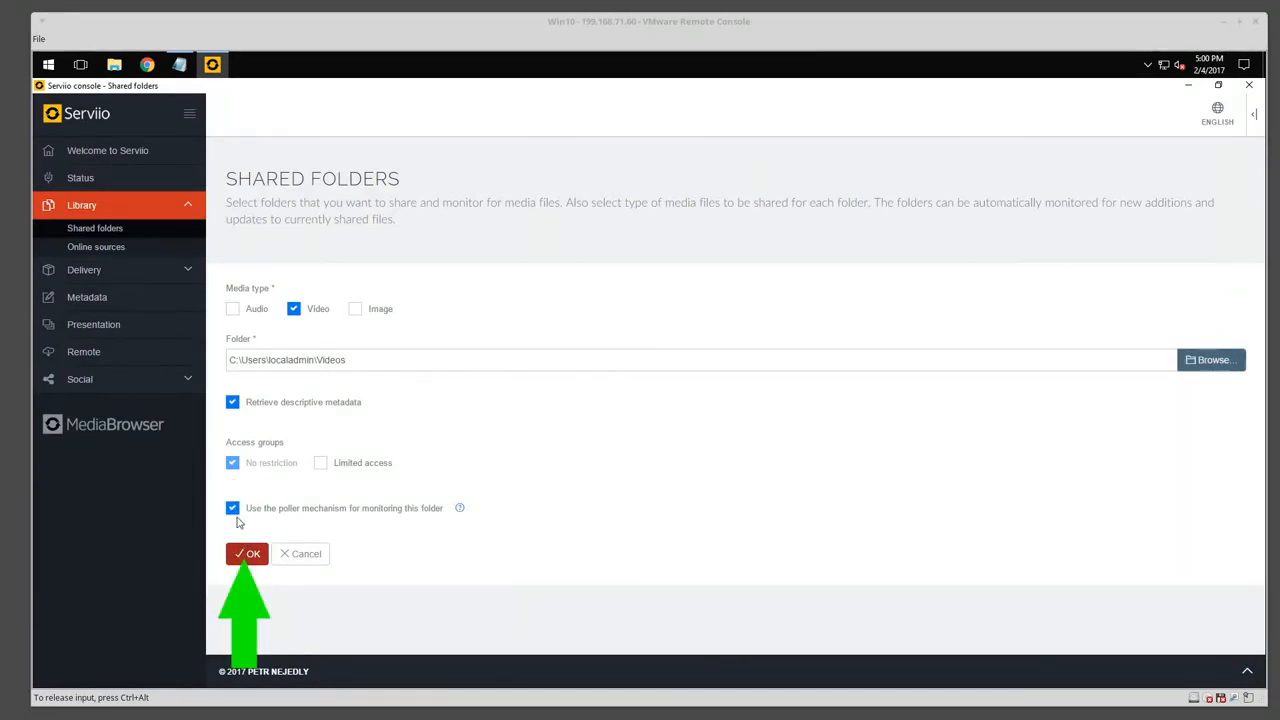
pyautogui.click(242, 554)
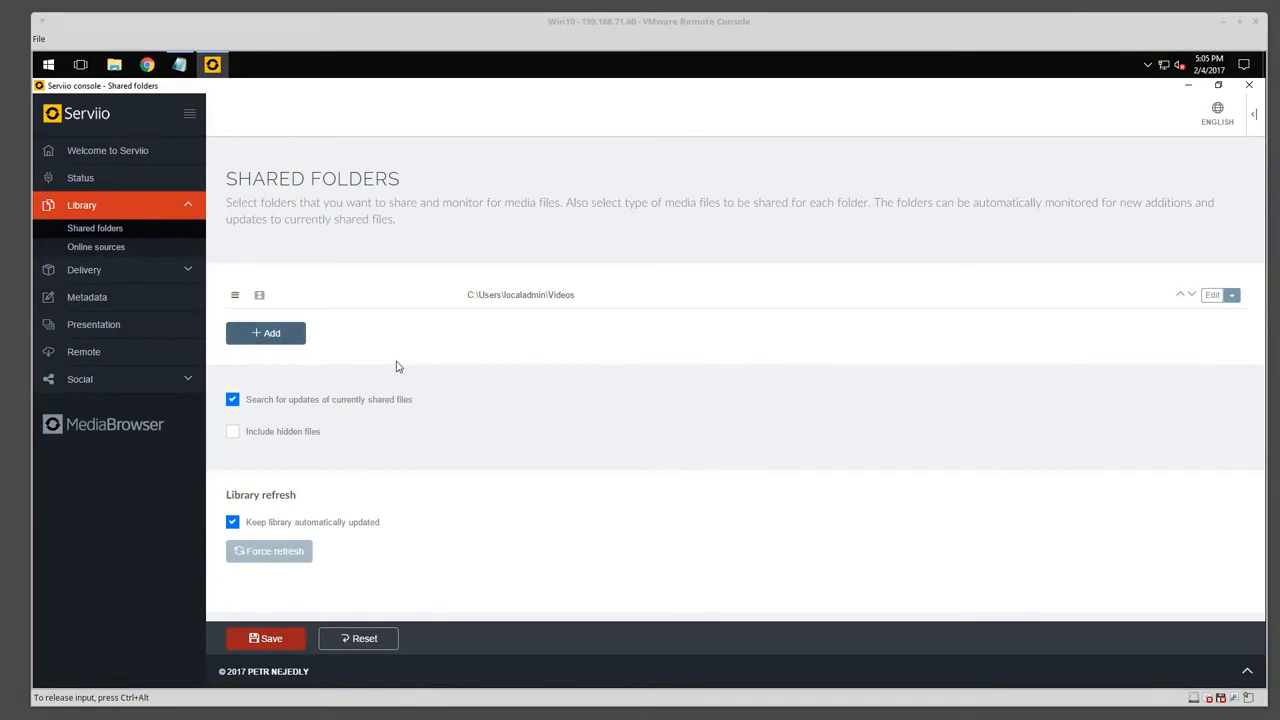
# Add the Pictures and Music folders with poller monitoring and save all three shared folders.
pyautogui.click(262, 333)
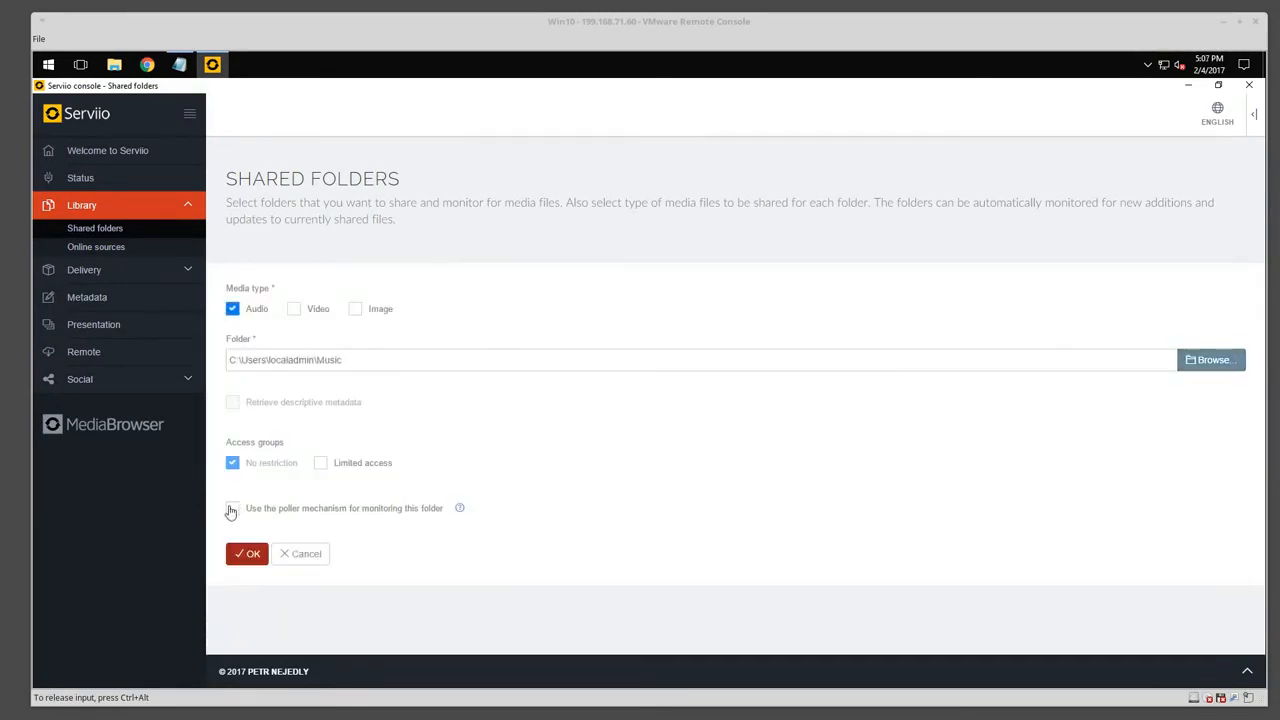
pyautogui.click(230, 511)
pyautogui.click(245, 553)
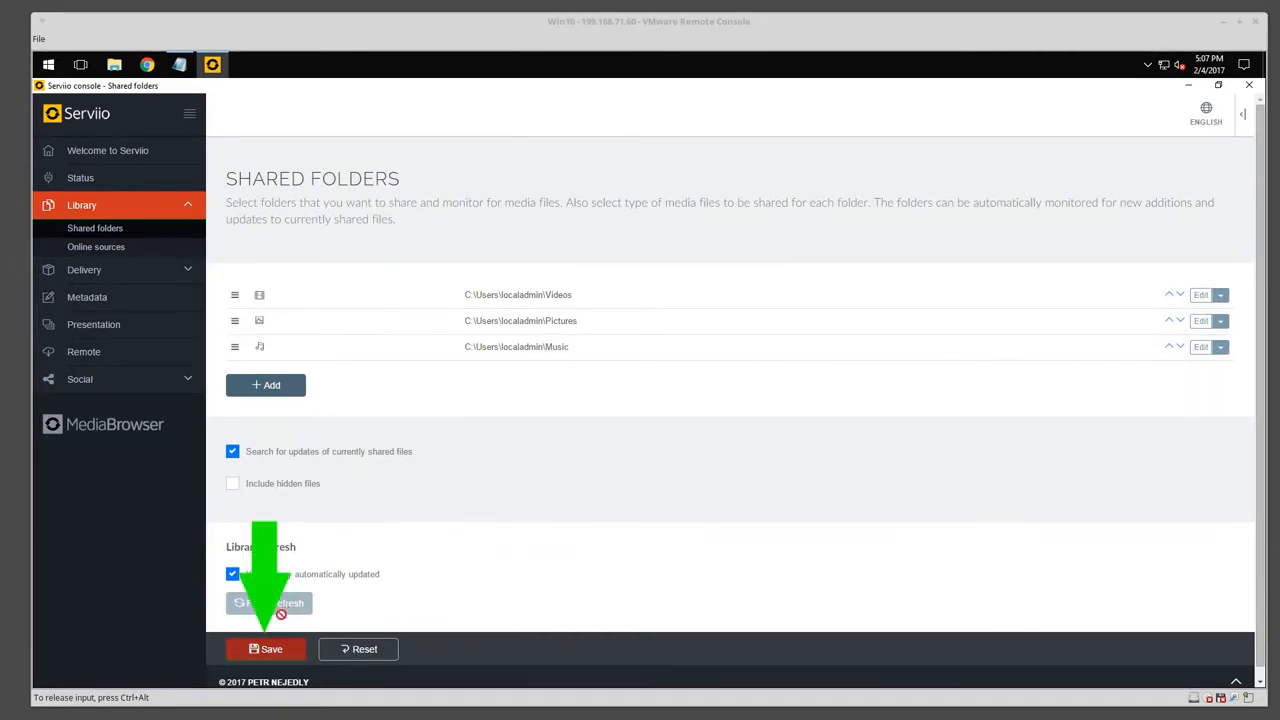
pyautogui.click(275, 650)
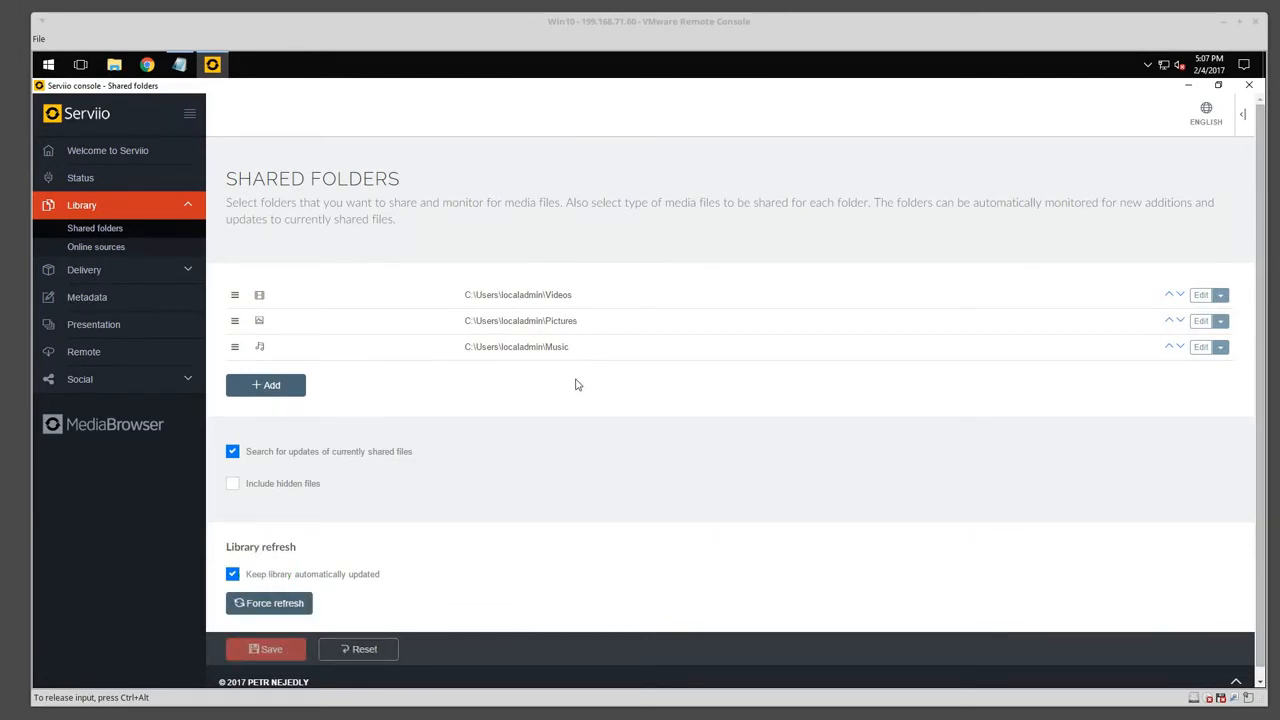
# Return to the Welcome page showing 9 music, 4 video and 5 image items.
pyautogui.click(87, 152)
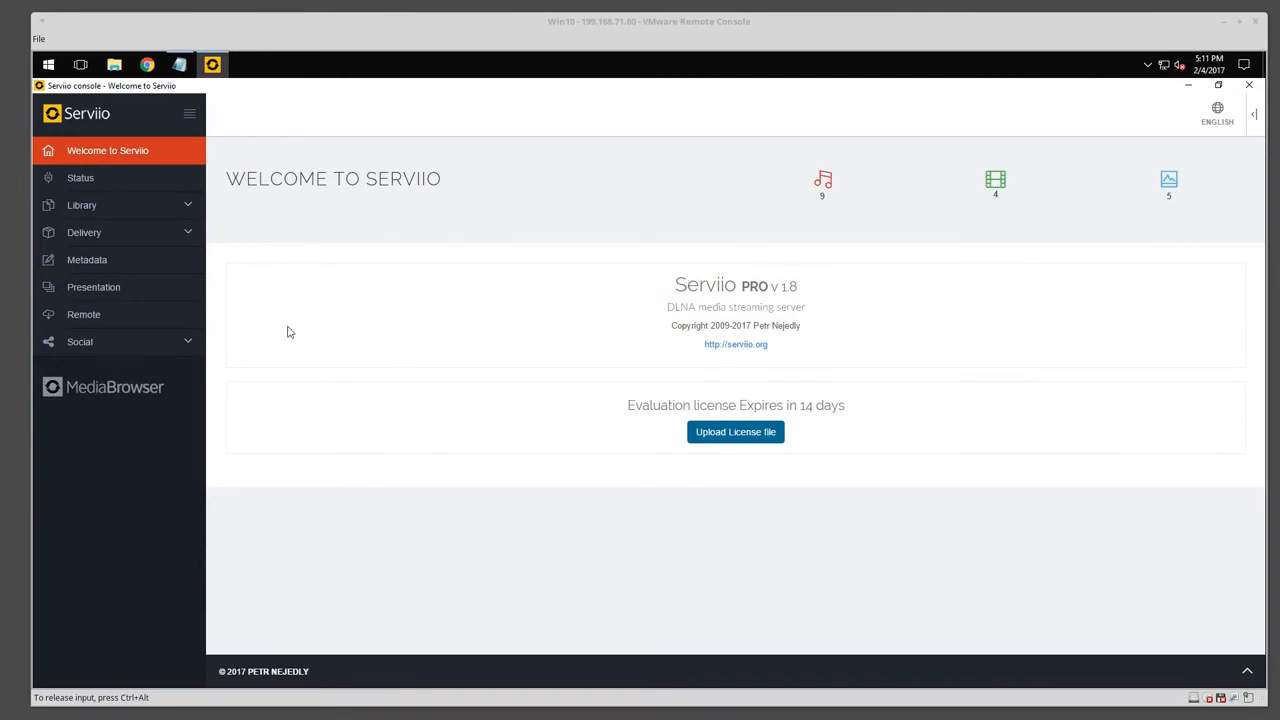
# Set and save a remote access password, then close Serviio Console.
pyautogui.click(90, 316)
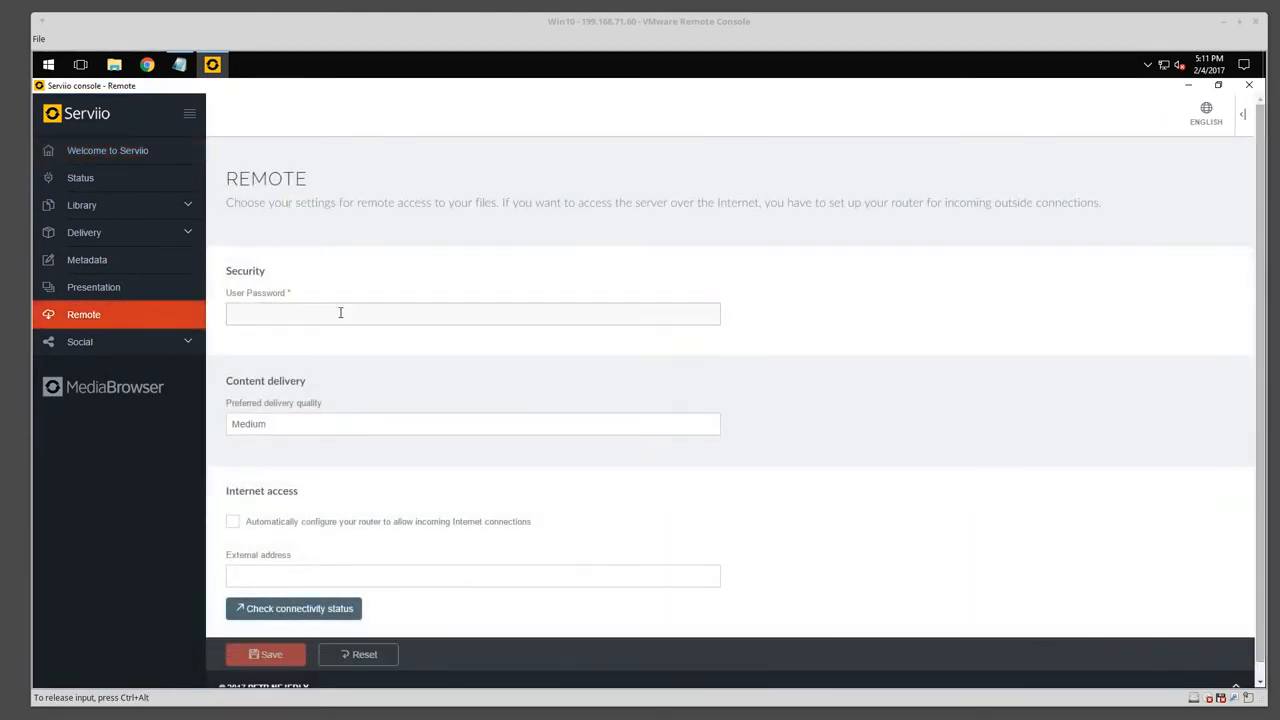
pyautogui.write('••')
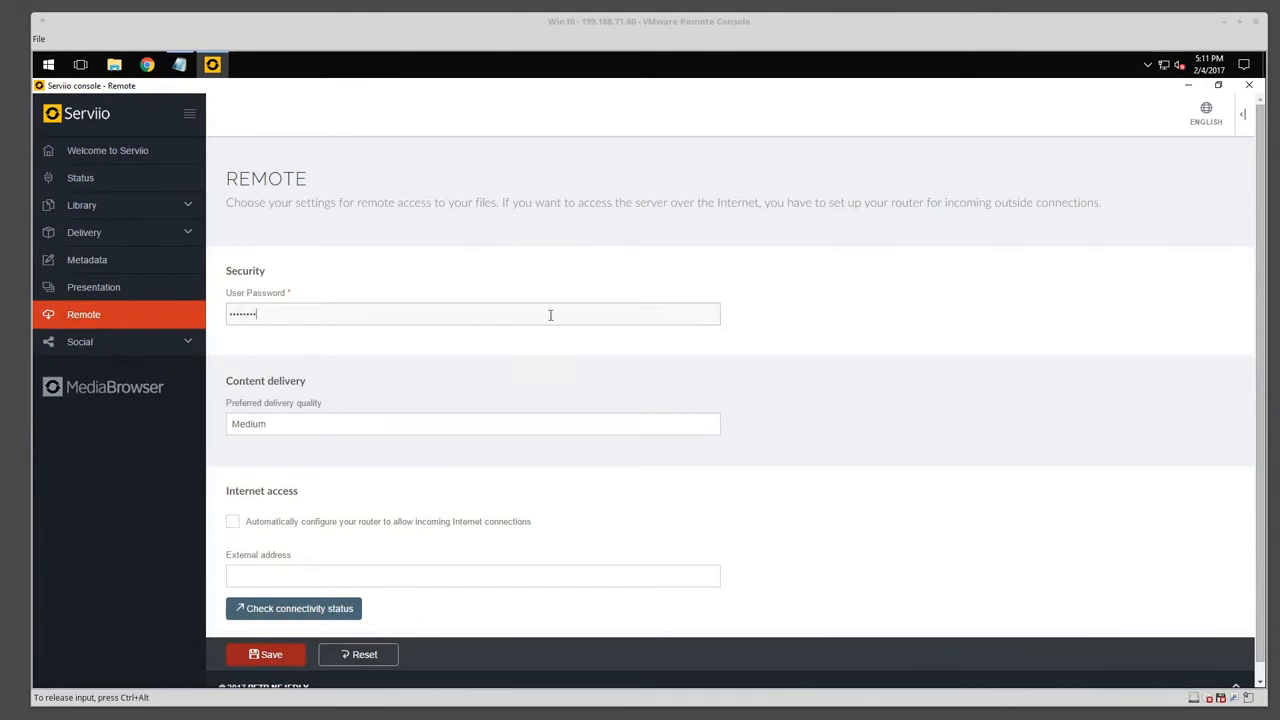
pyautogui.scroll(-1, 503, 391)
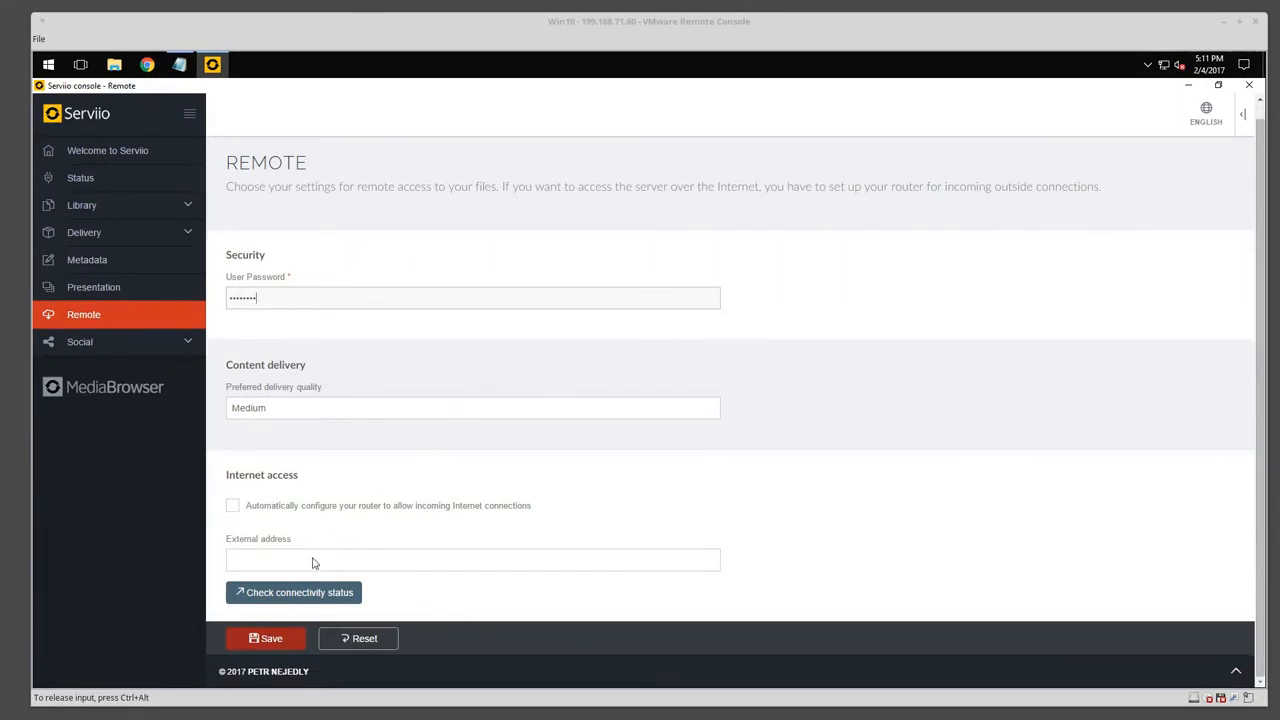
pyautogui.click(271, 642)
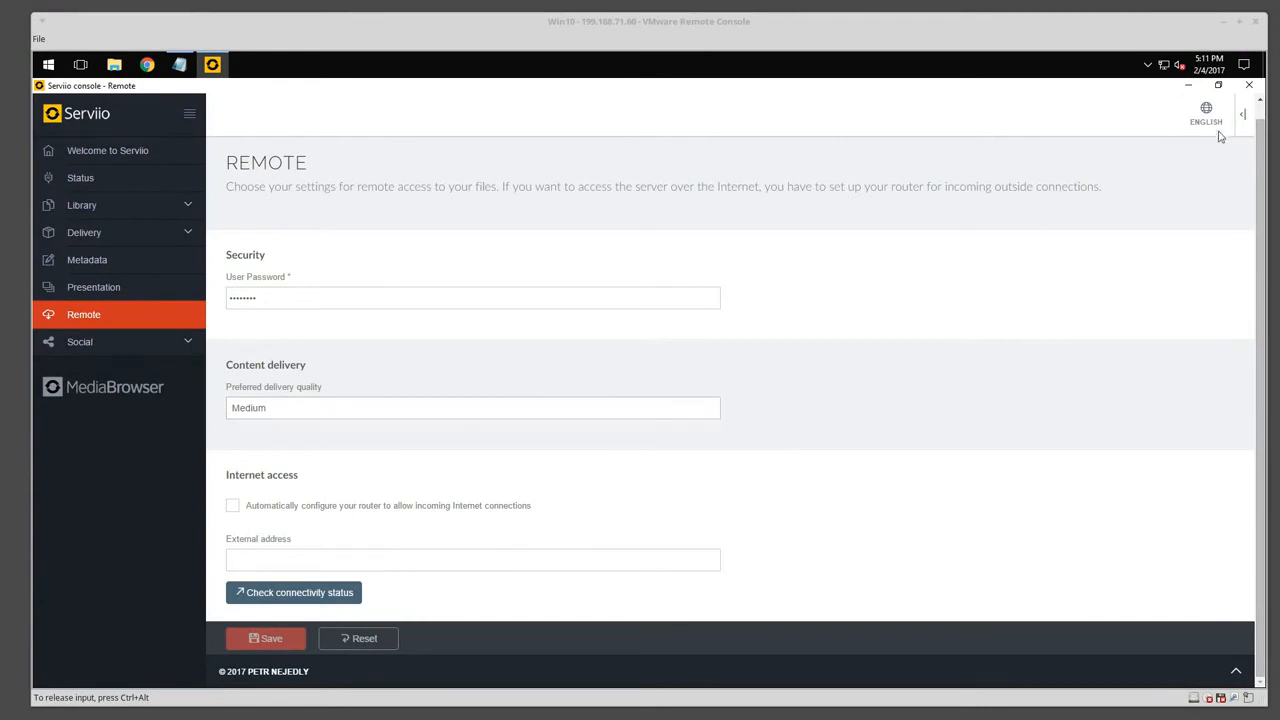
pyautogui.click(1249, 85)
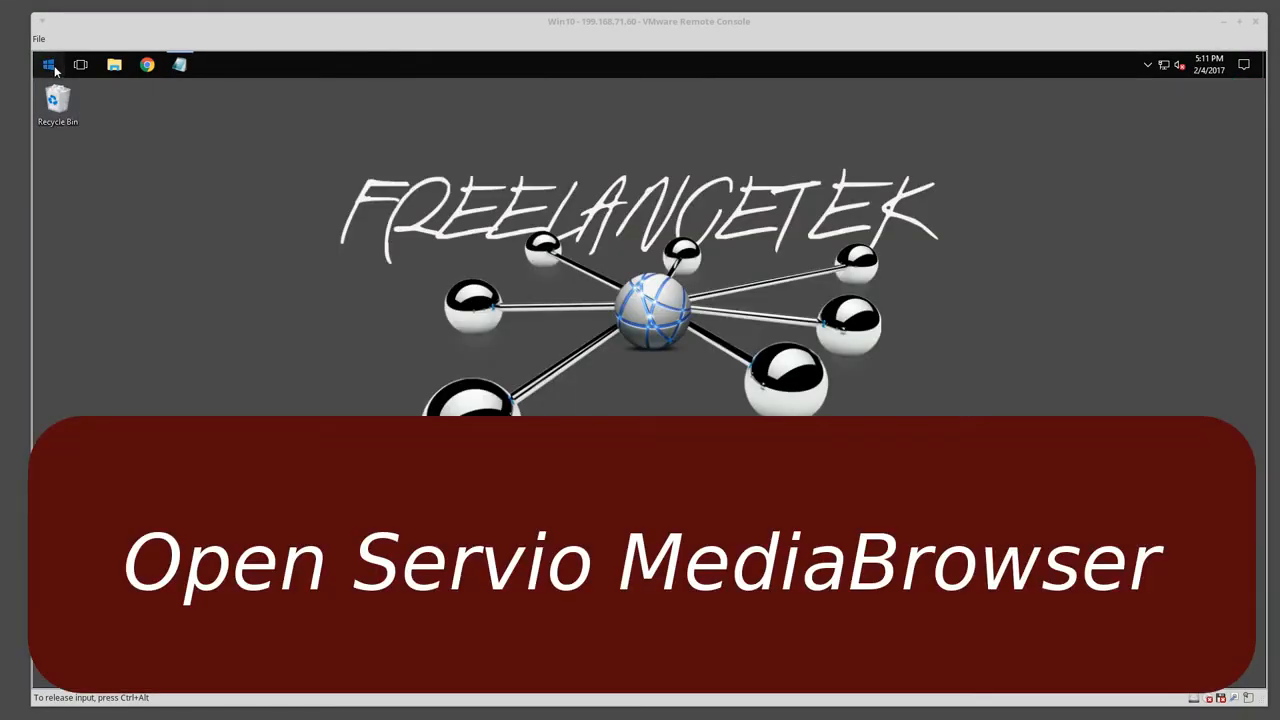
# Launch Open Serviio MediaBrowser from the Serviio group in the Start menu, opening localhost:23424/mediabrowser.
pyautogui.click(54, 66)
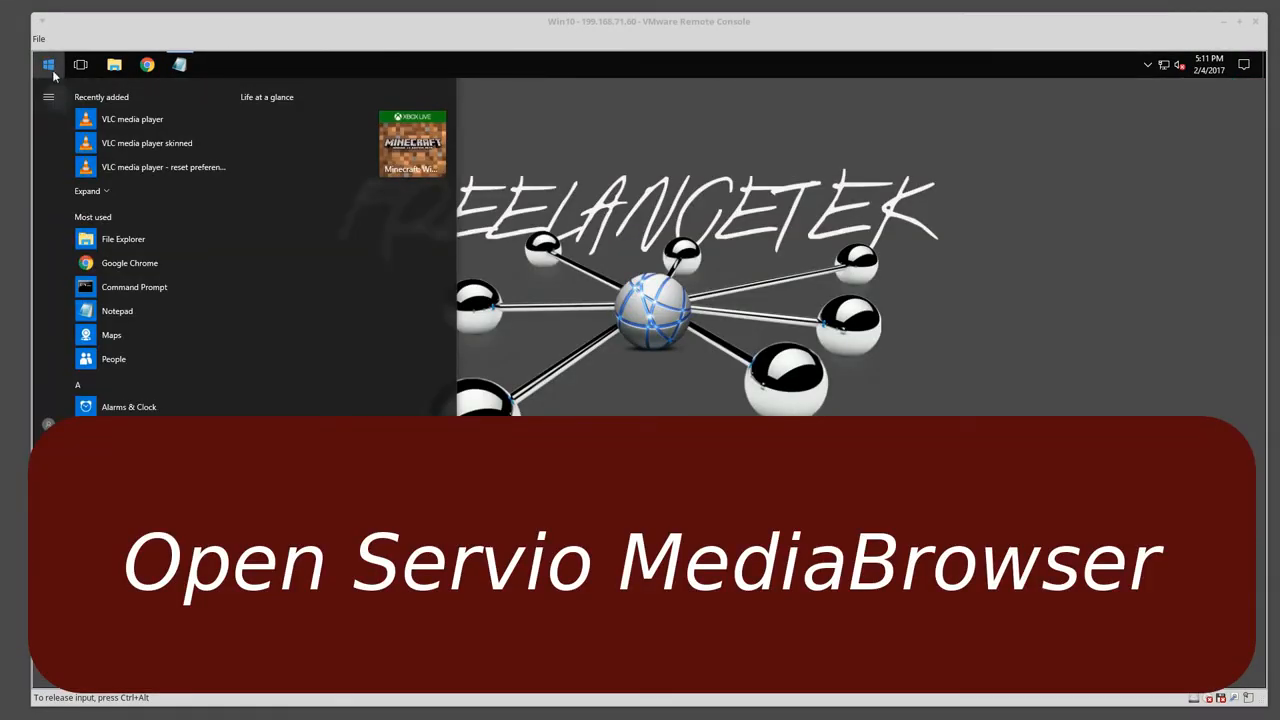
pyautogui.scroll(-4, 150, 400)
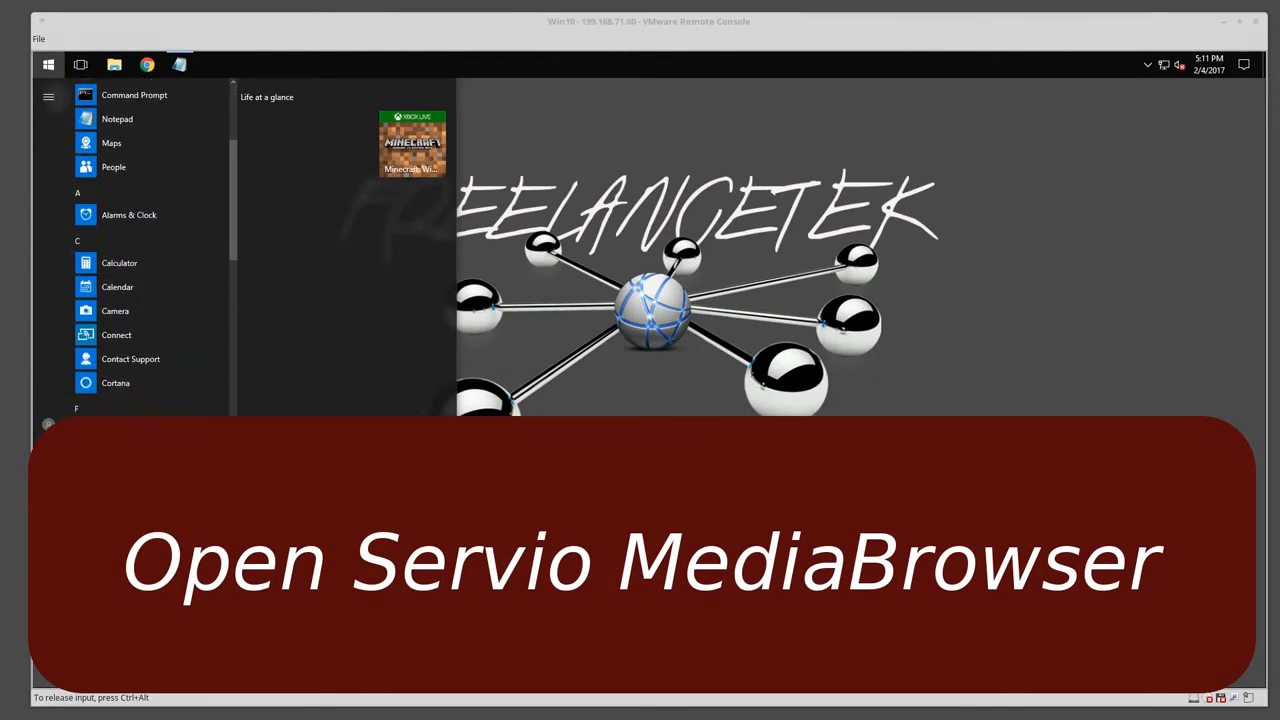
pyautogui.scroll(-5, 144, 448)
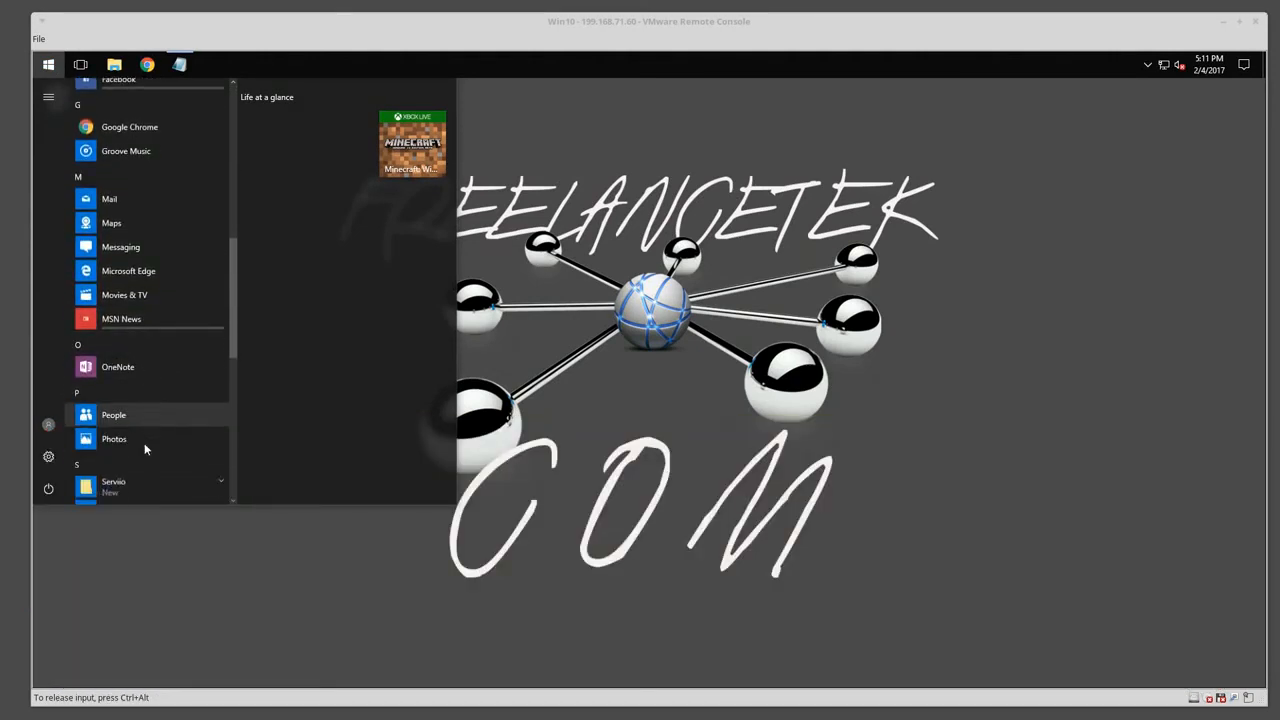
pyautogui.scroll(-3, 144, 448)
pyautogui.click(131, 323)
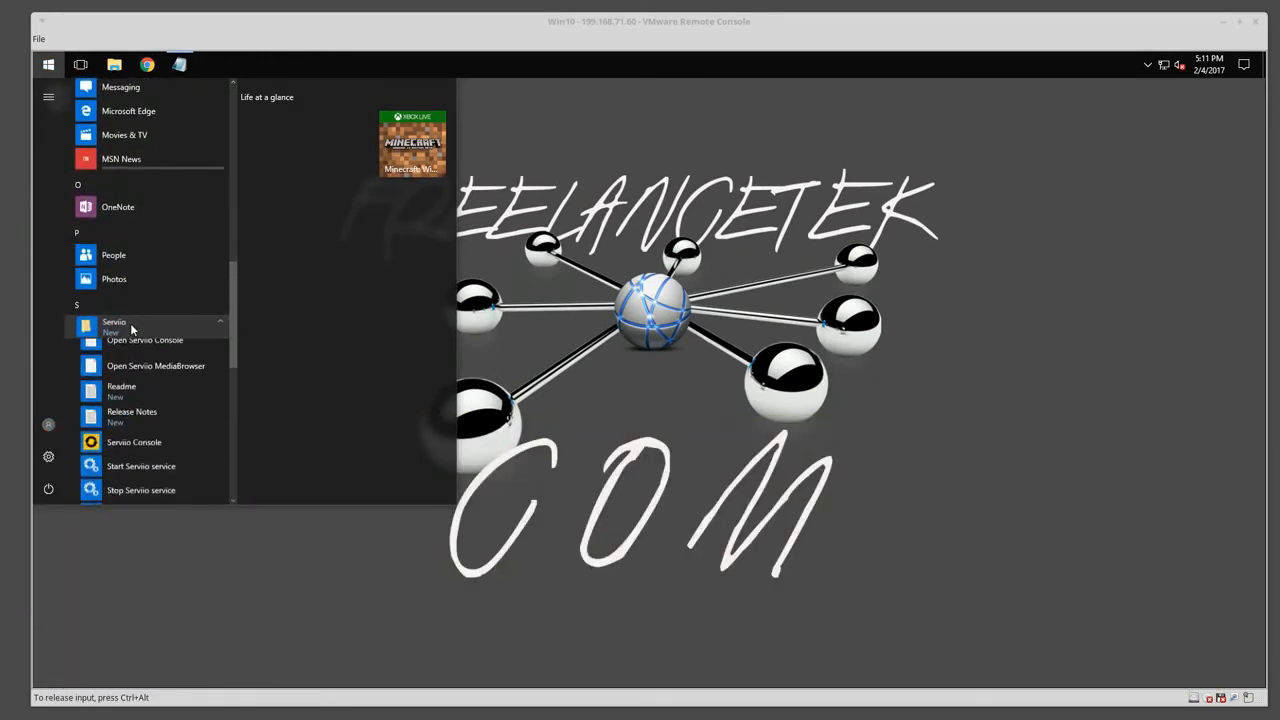
pyautogui.click(179, 376)
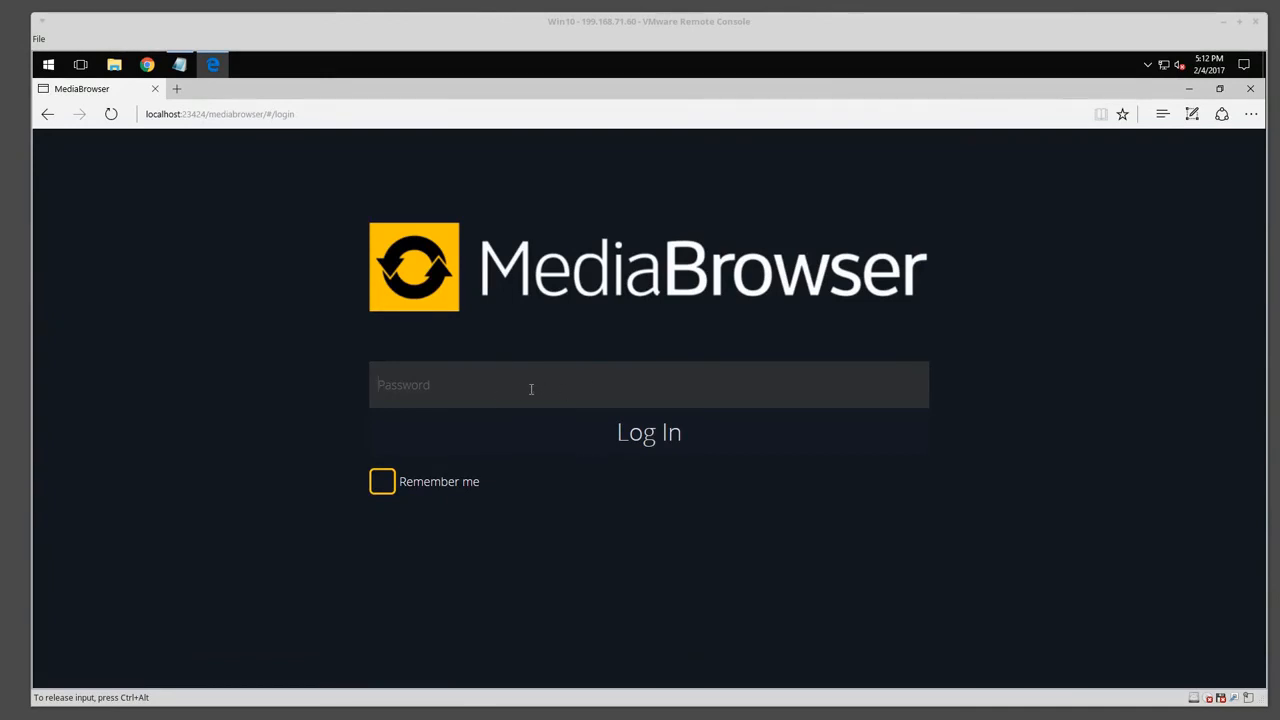
# Enter the remote password on the MediaBrowser login page and log in.
pyautogui.write('123')
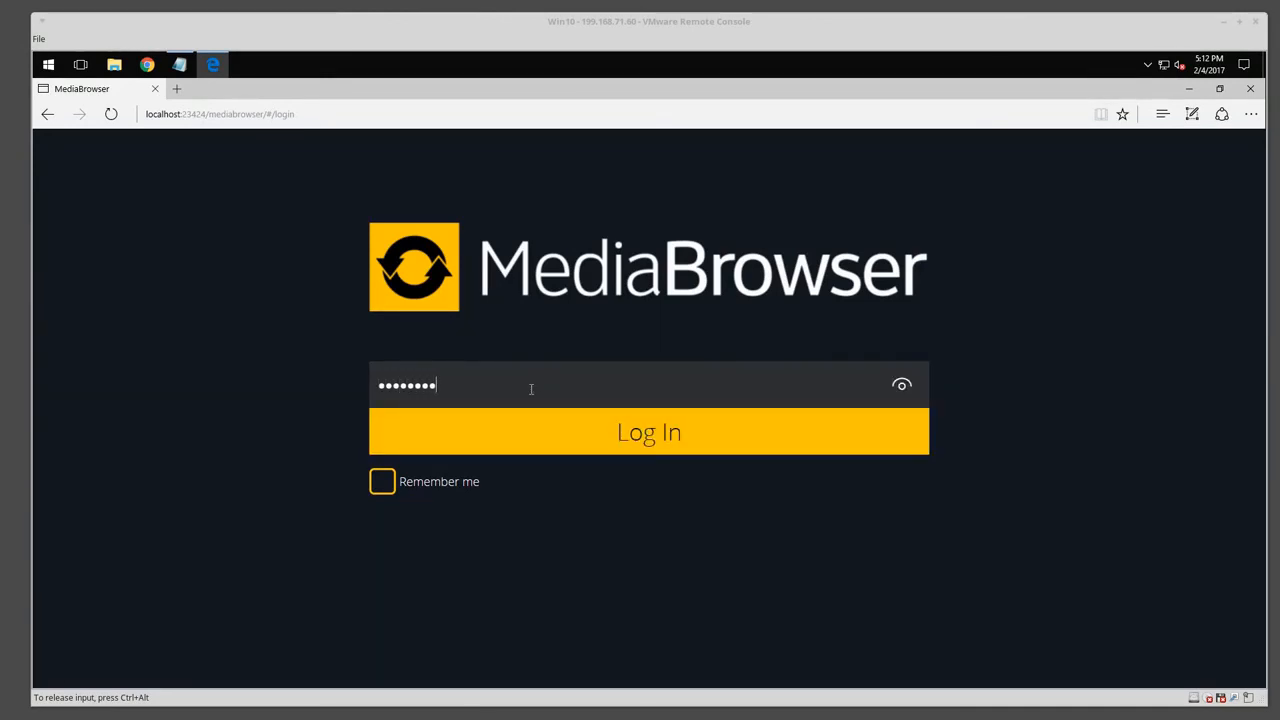
pyautogui.click(535, 431)
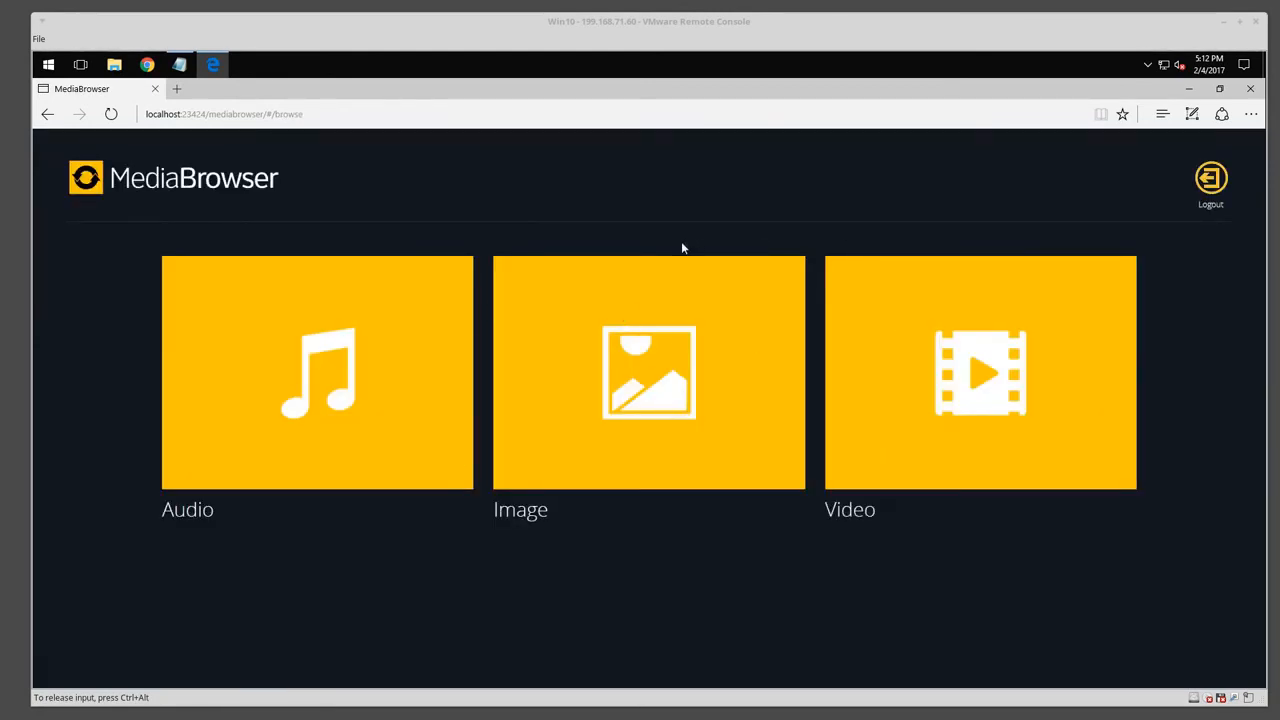
# View the five photos under Image > Folders > Pictures, then return Home and open Audio.
pyautogui.click(640, 434)
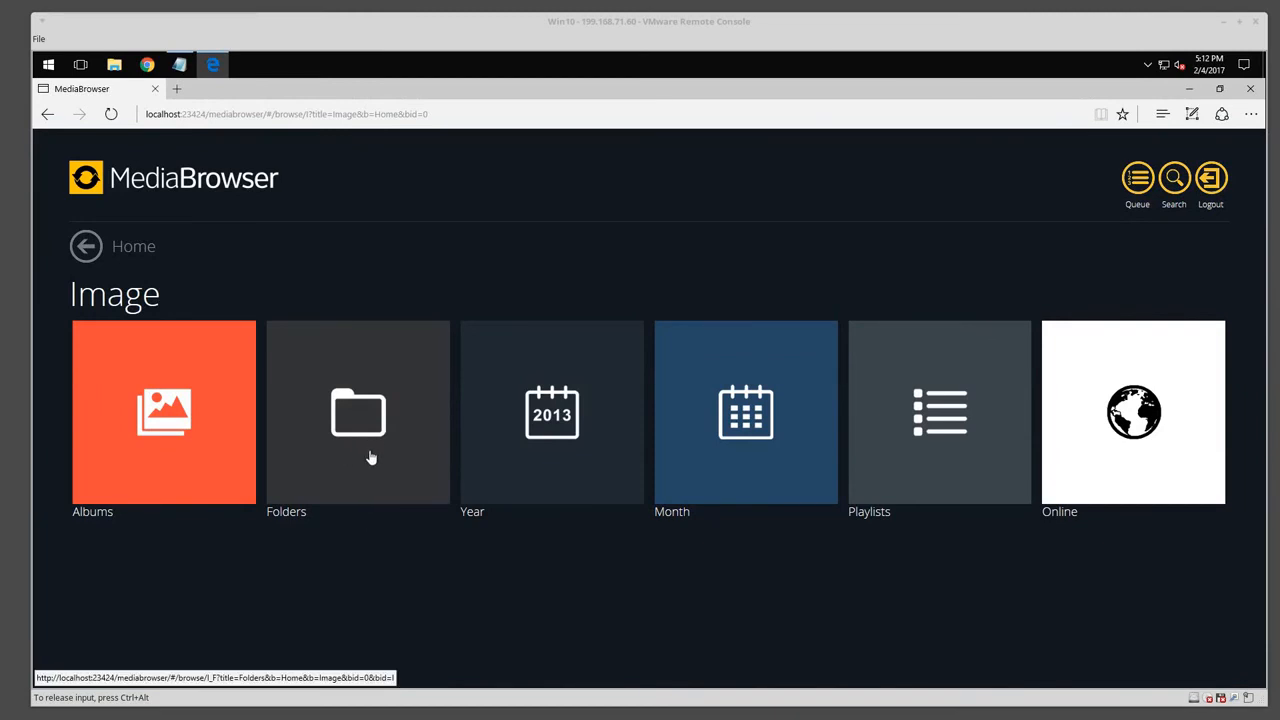
pyautogui.click(358, 434)
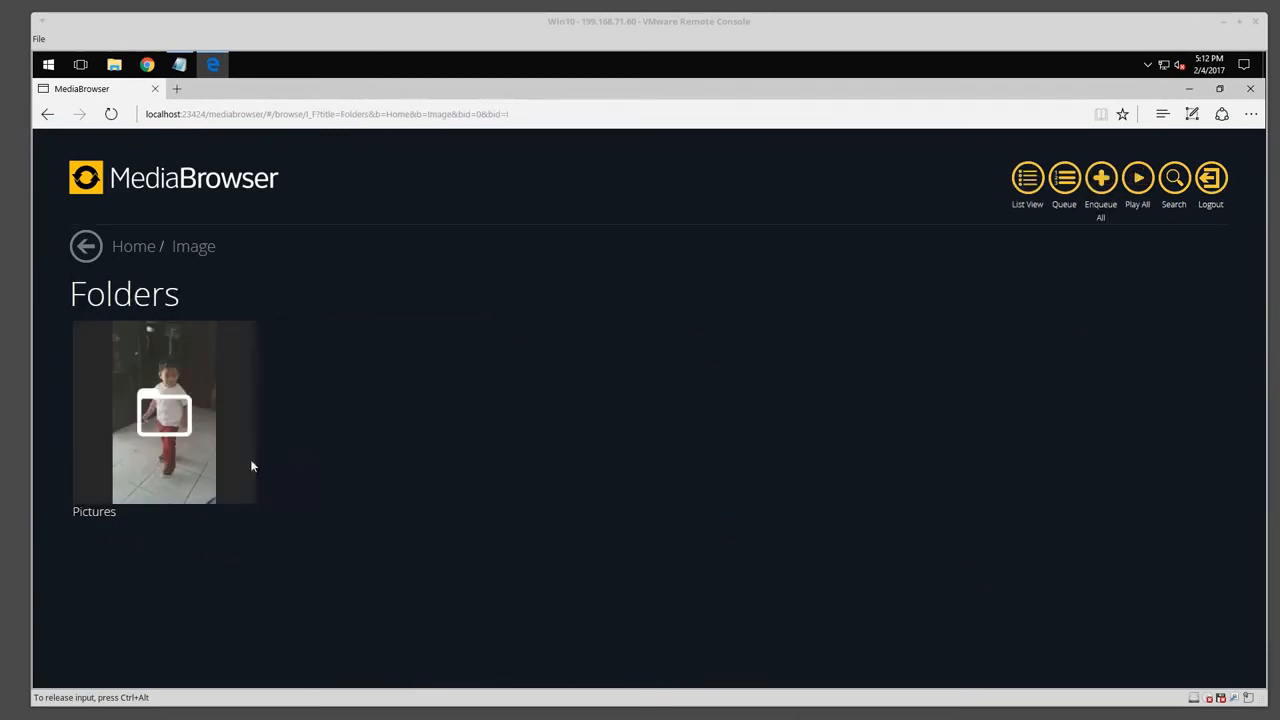
pyautogui.click(160, 445)
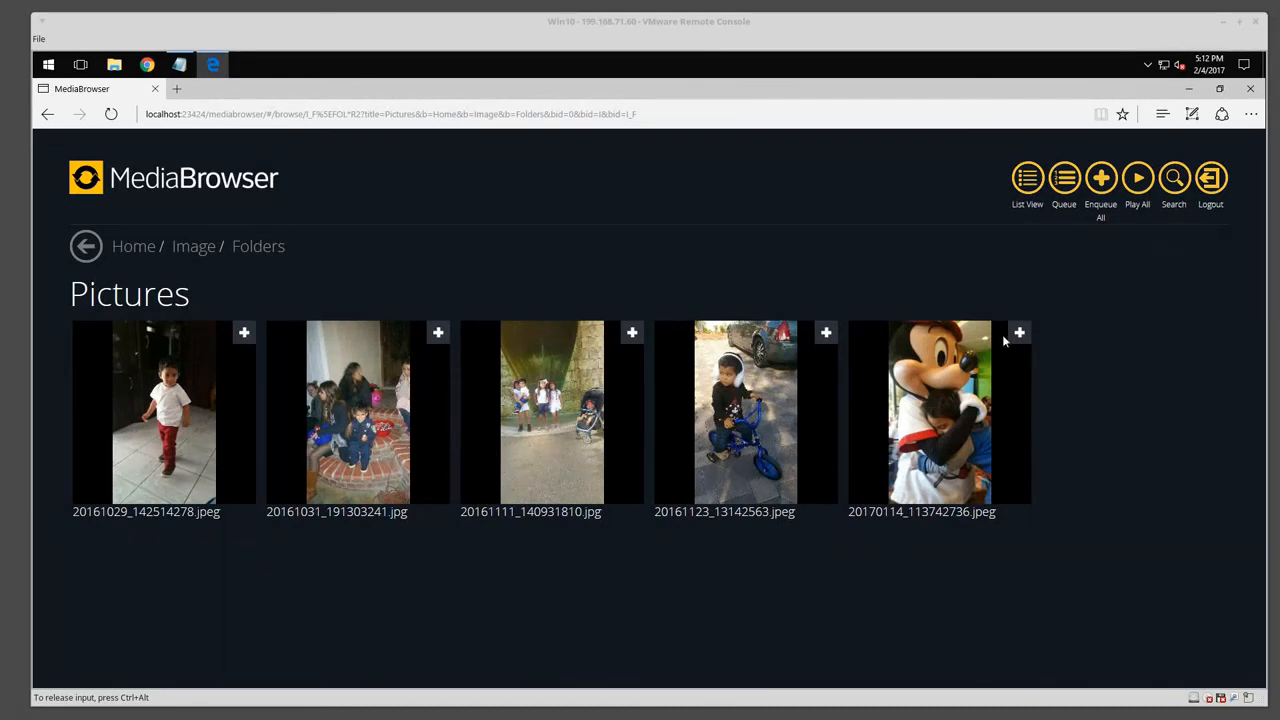
pyautogui.click(127, 249)
pyautogui.click(277, 413)
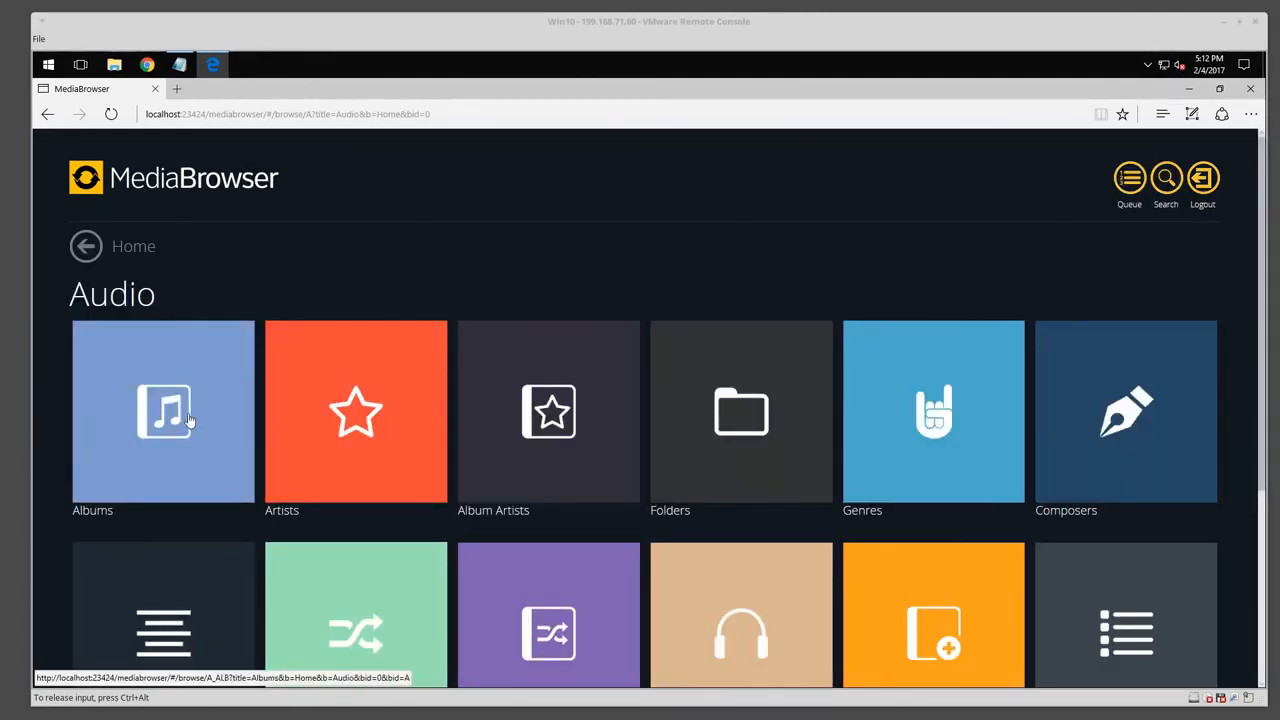
# Open Audio > Folders > Music, play Better Than I Used to Be, then close the player.
pyautogui.scroll(-2, 370, 435)
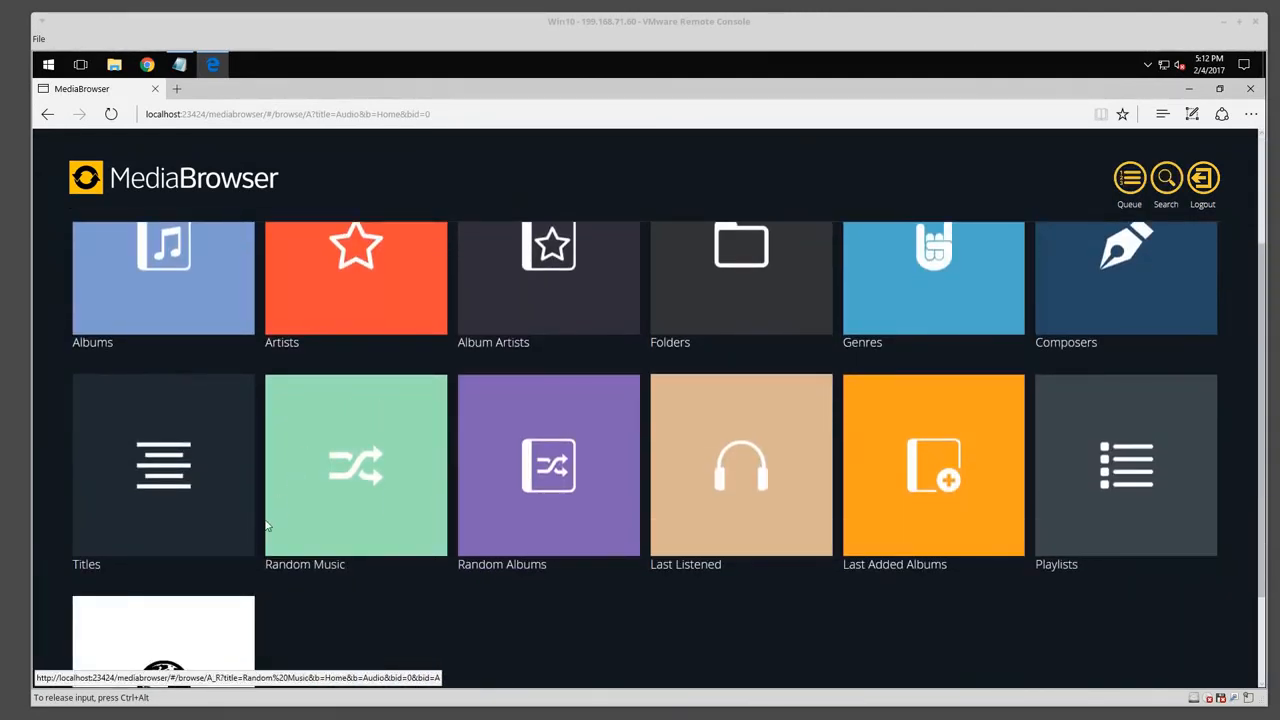
pyautogui.scroll(-2, 343, 490)
pyautogui.scroll(4, 345, 485)
pyautogui.click(720, 428)
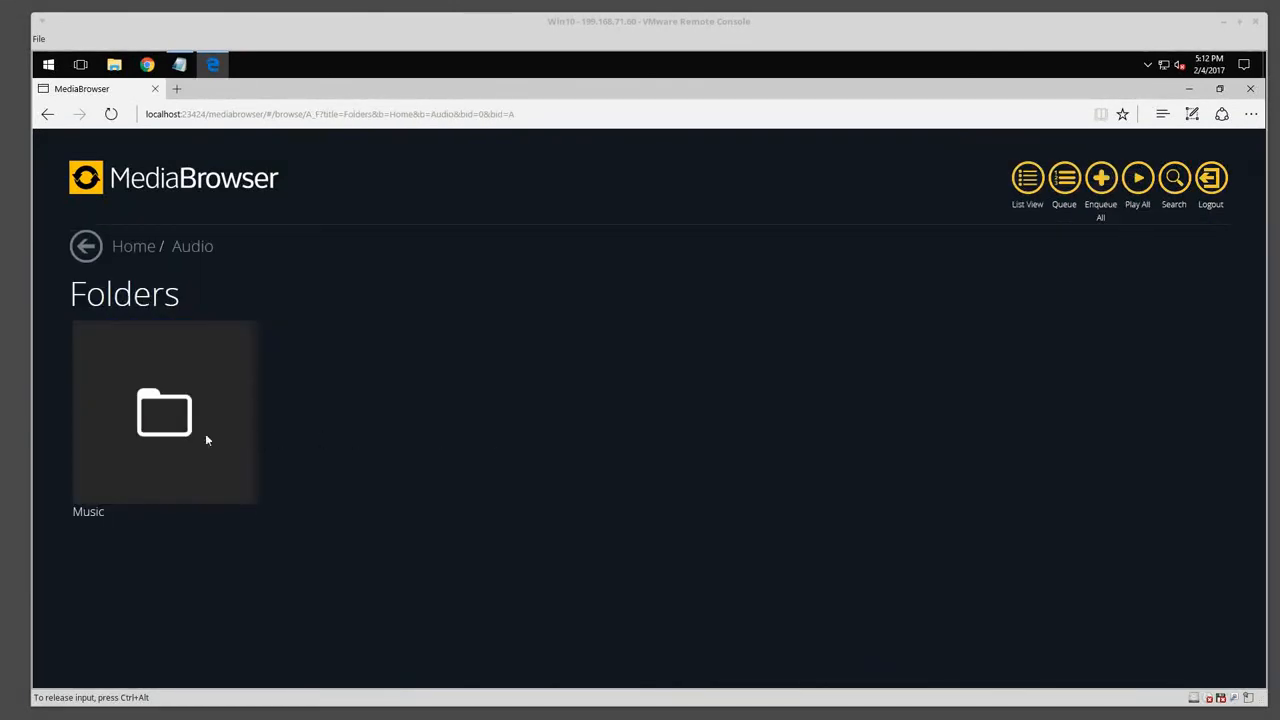
pyautogui.click(151, 424)
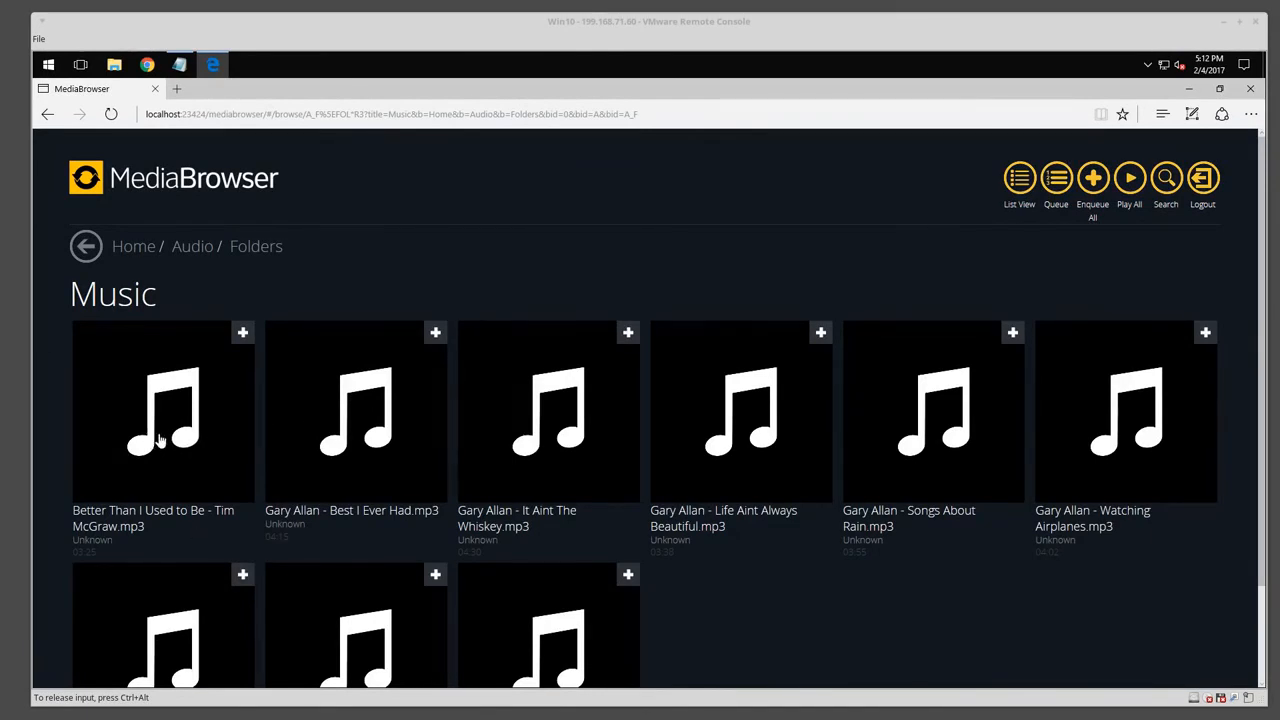
pyautogui.click(160, 439)
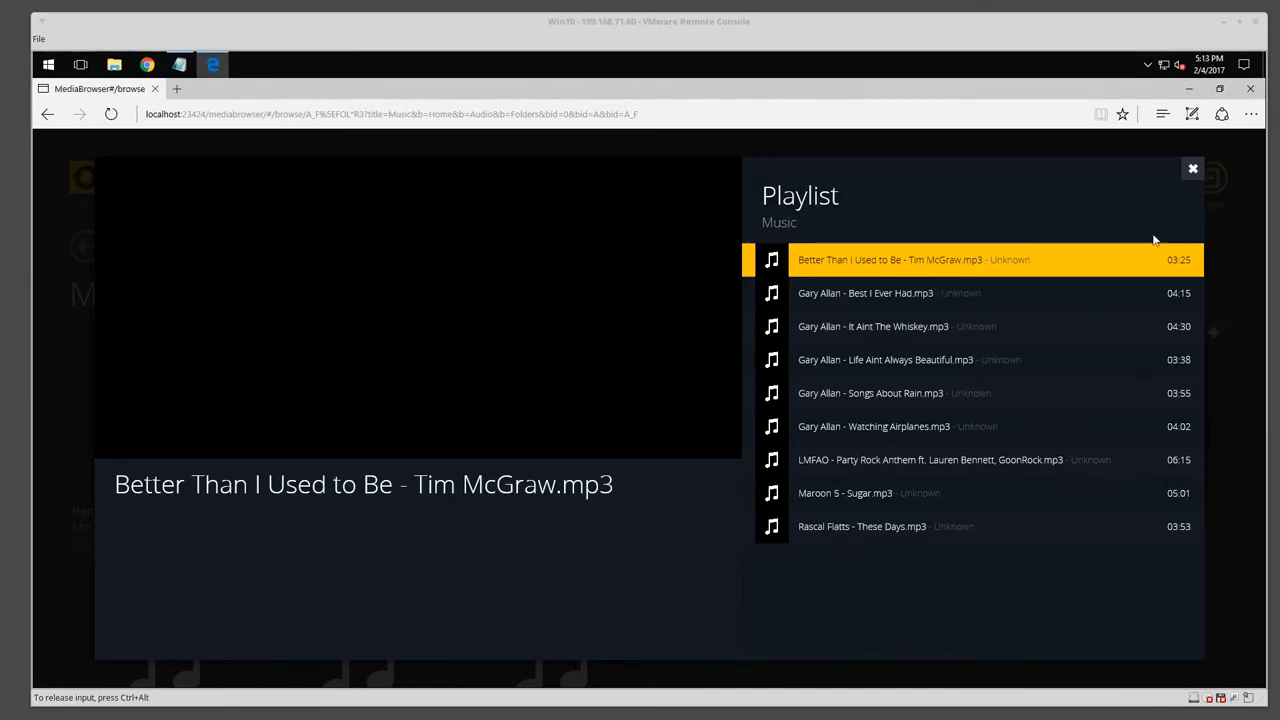
pyautogui.click(1190, 176)
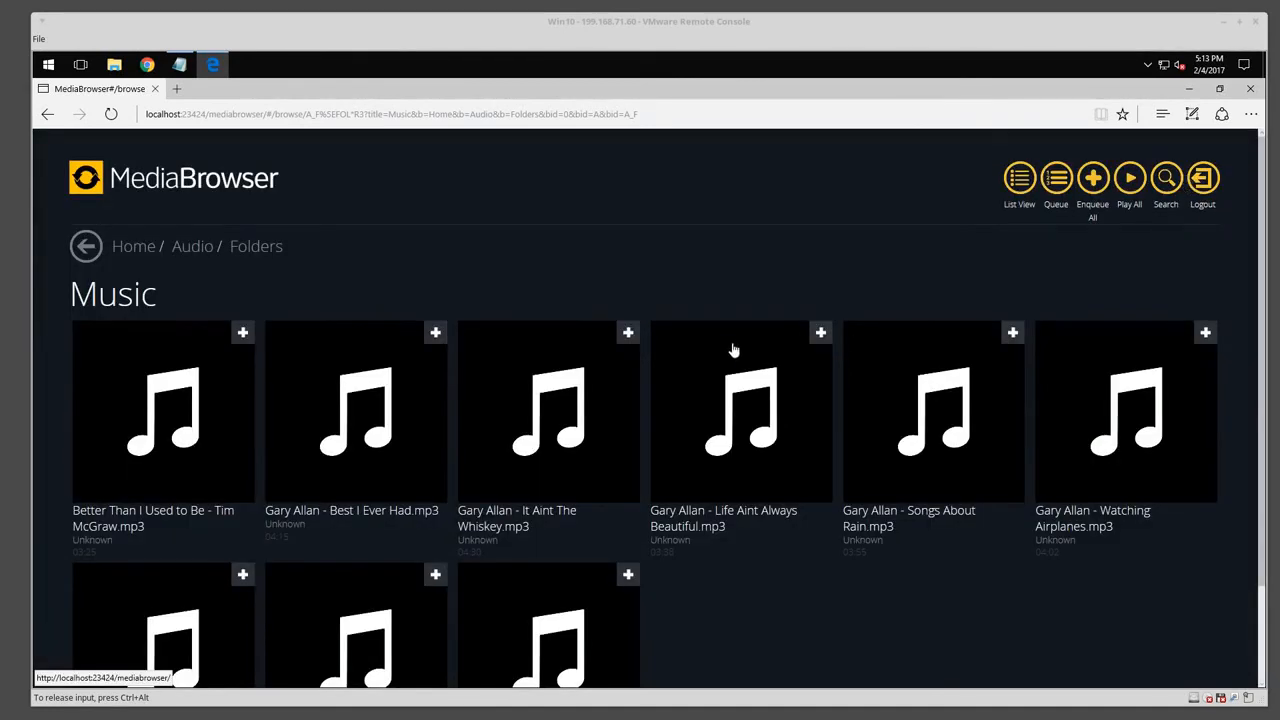
# Go back Home and open Video > Folders > Videos to list its four video files.
pyautogui.click(118, 249)
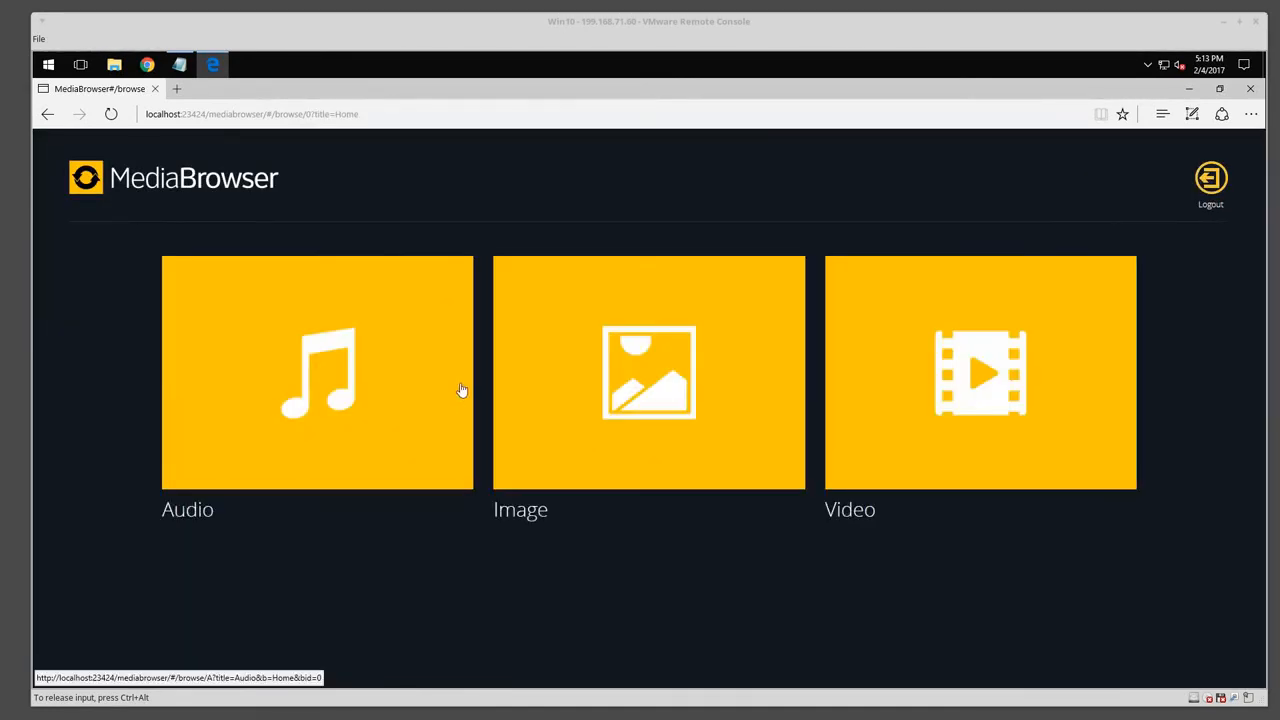
pyautogui.click(964, 366)
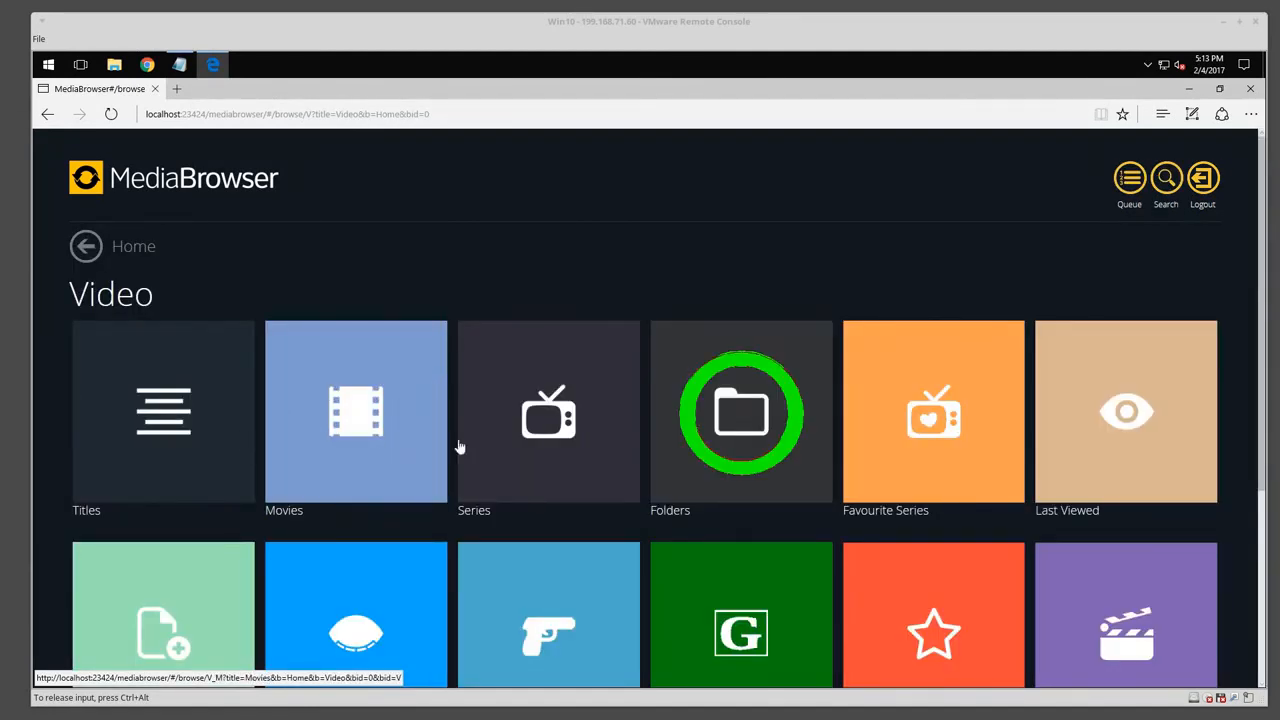
pyautogui.click(740, 420)
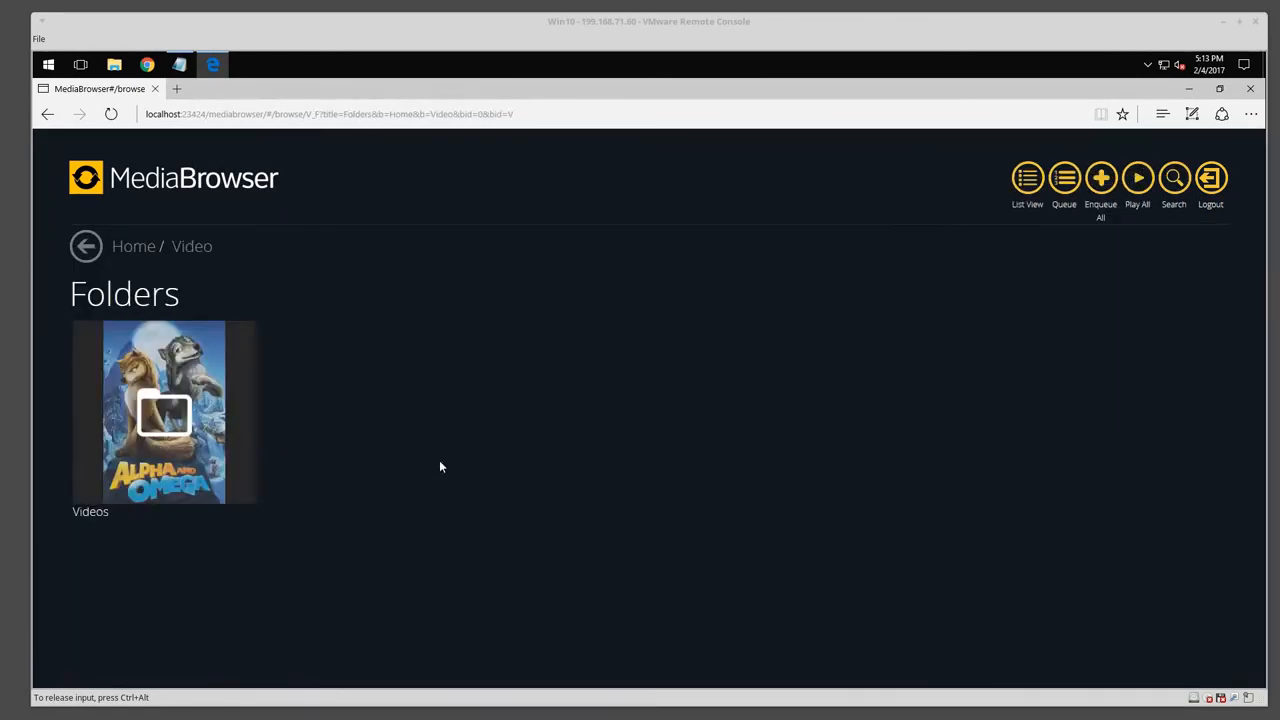
pyautogui.click(165, 410)
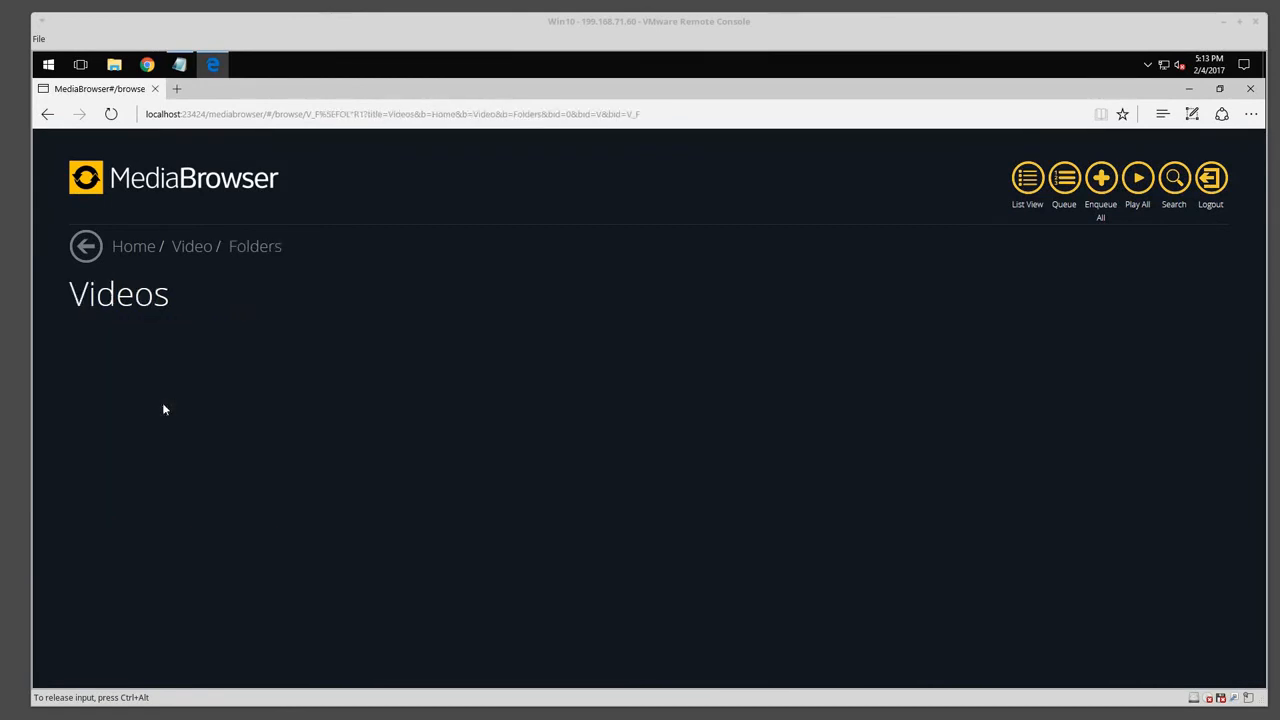